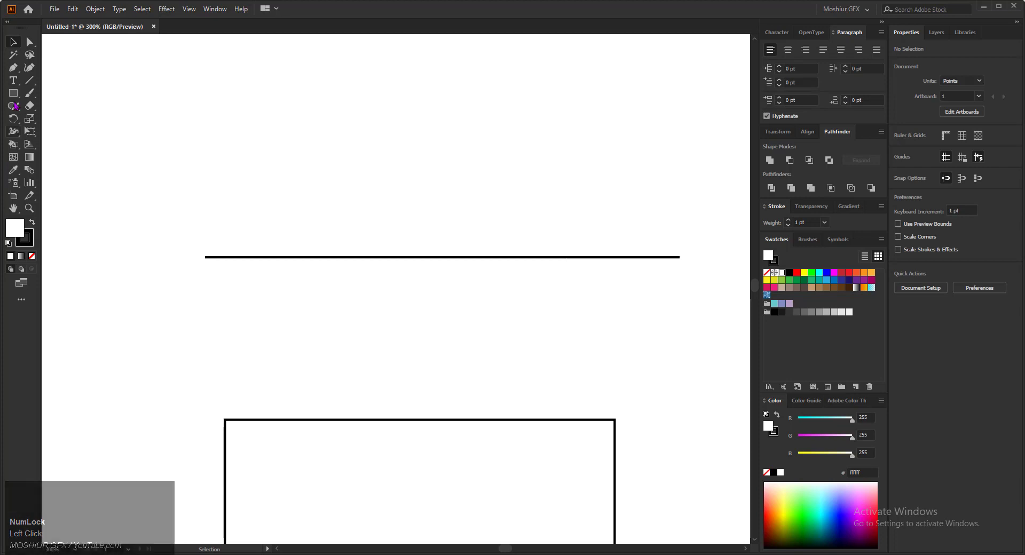
# Step: Draw a 100 pt line at 0° above the existing line with the Line Segment tool, and delete it
pyautogui.click(30, 83)
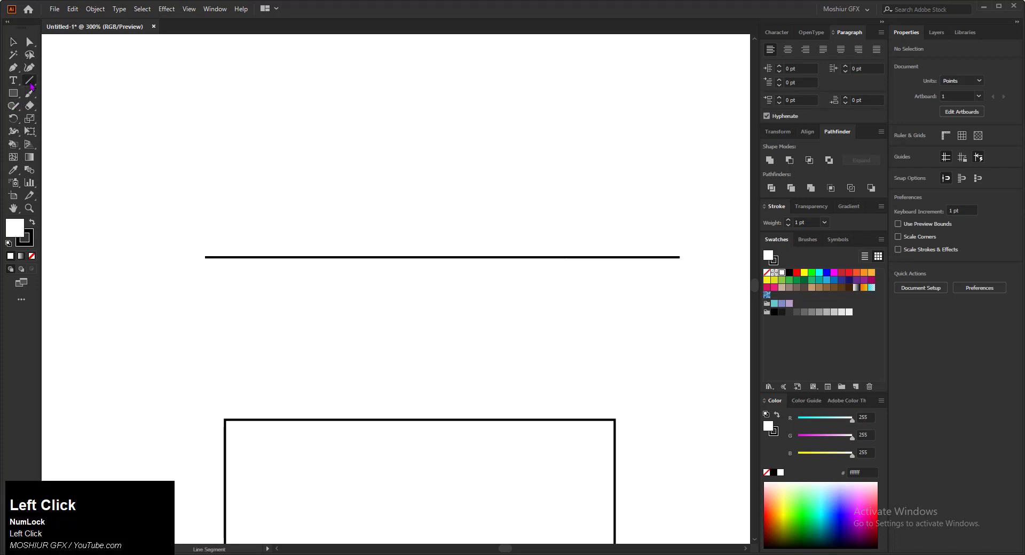
pyautogui.click(202, 184)
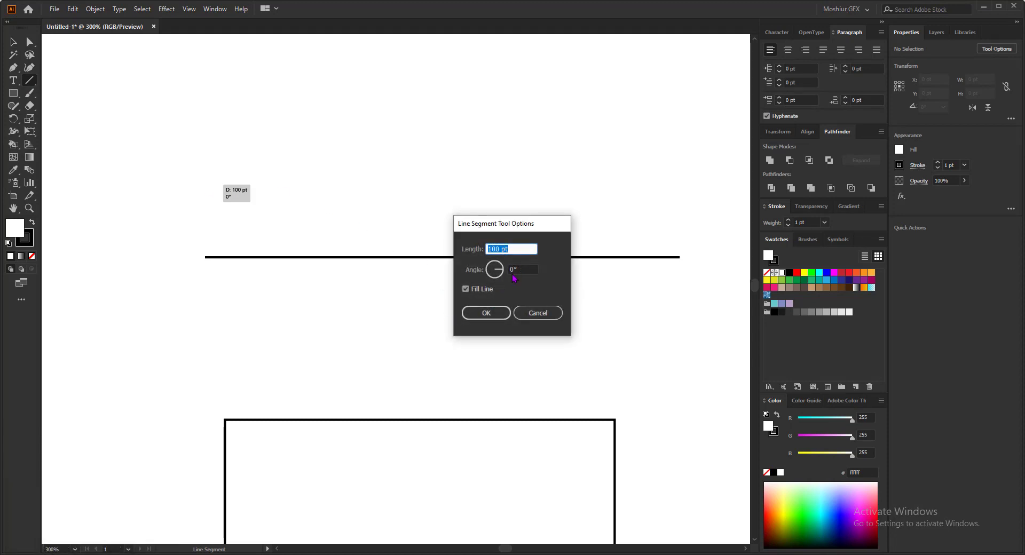
pyautogui.click(474, 313)
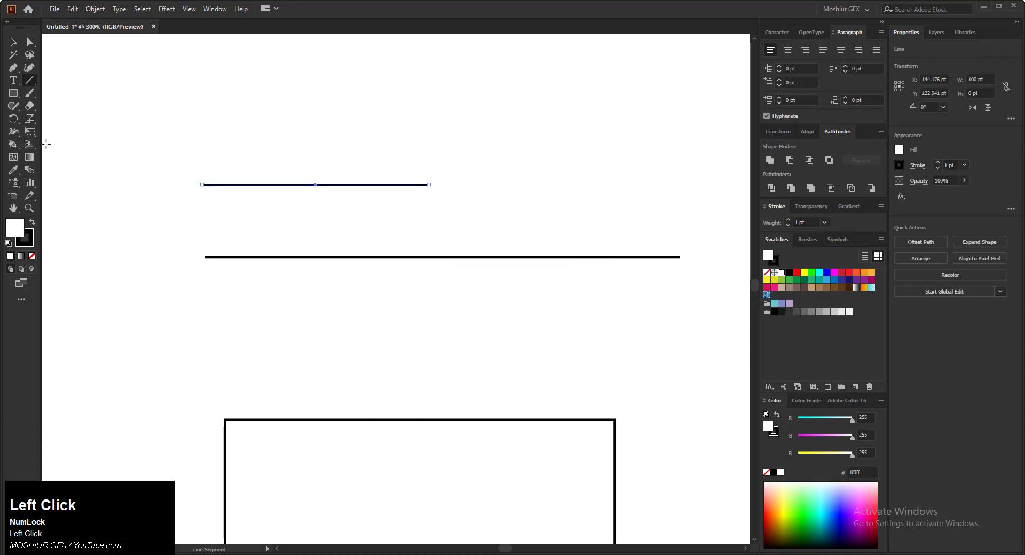
pyautogui.click(13, 42)
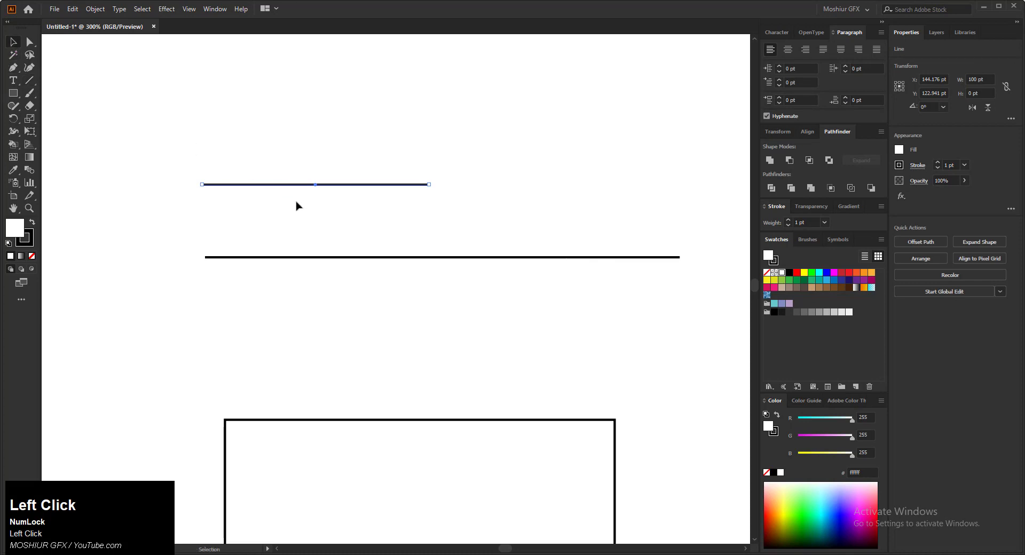
pyautogui.press('Delete')
# Step: Draw a straight horizontal path about 112 pt long above the existing line with the Pen tool, and delete it
pyautogui.click(12, 69)
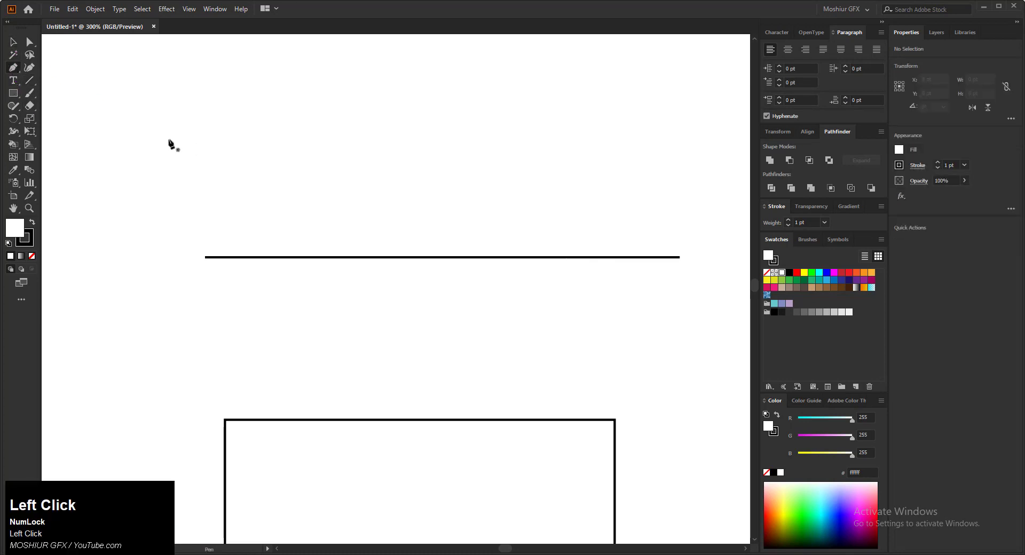
pyautogui.click(213, 150)
pyautogui.click(467, 150)
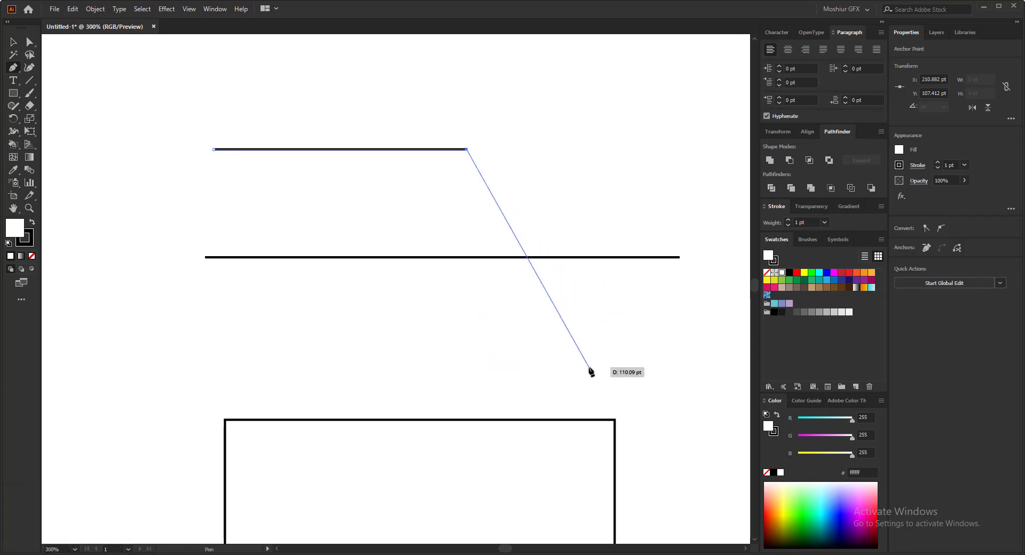
pyautogui.click(11, 44)
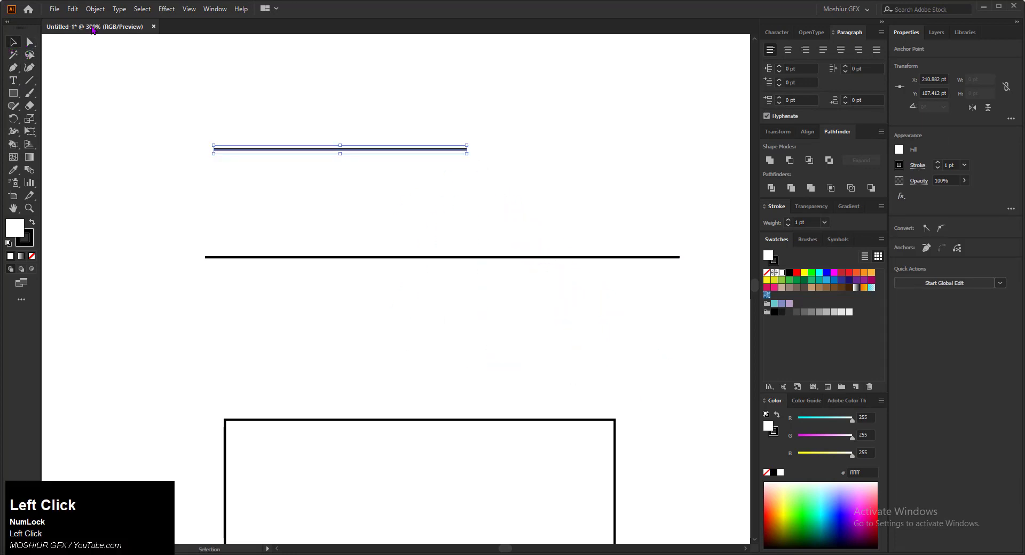
pyautogui.press('Delete')
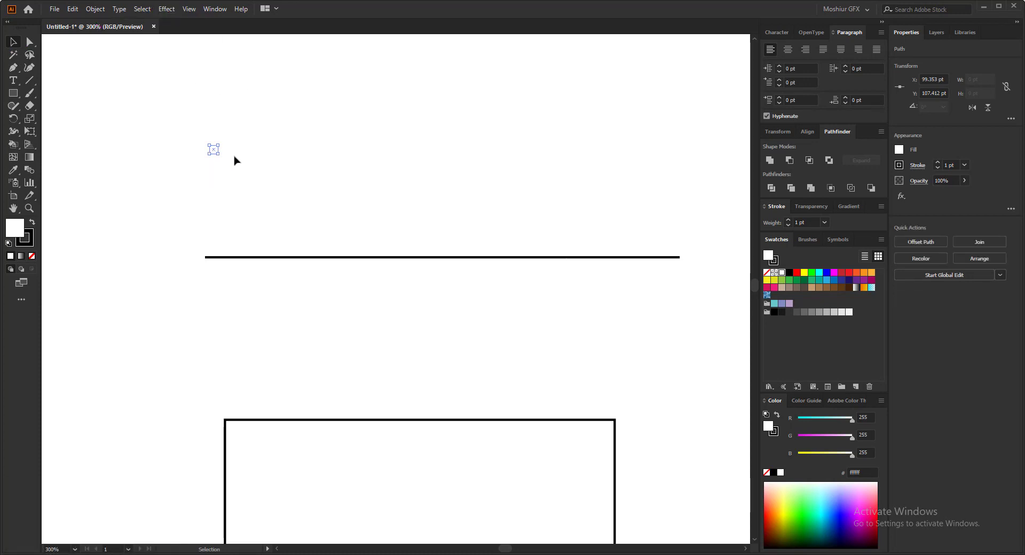
pyautogui.click(107, 275)
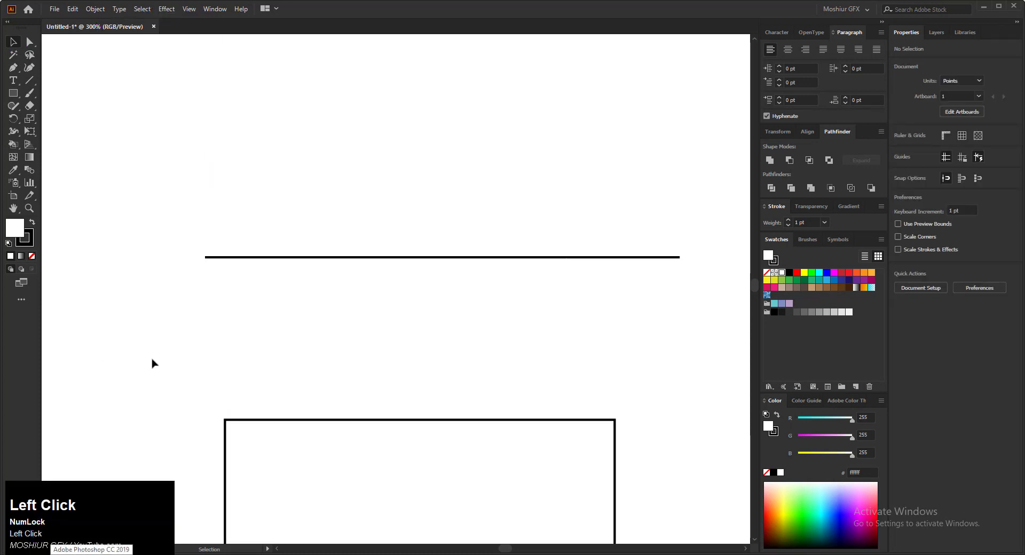
# Step: Select the left end anchor point of the long horizontal line with the Direct Selection tool
pyautogui.click(251, 257)
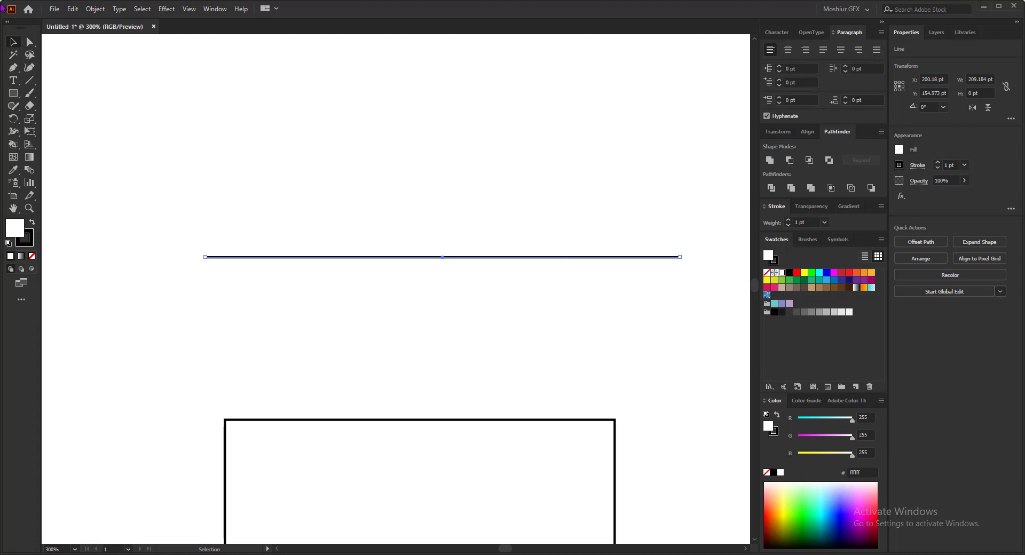
pyautogui.click(30, 42)
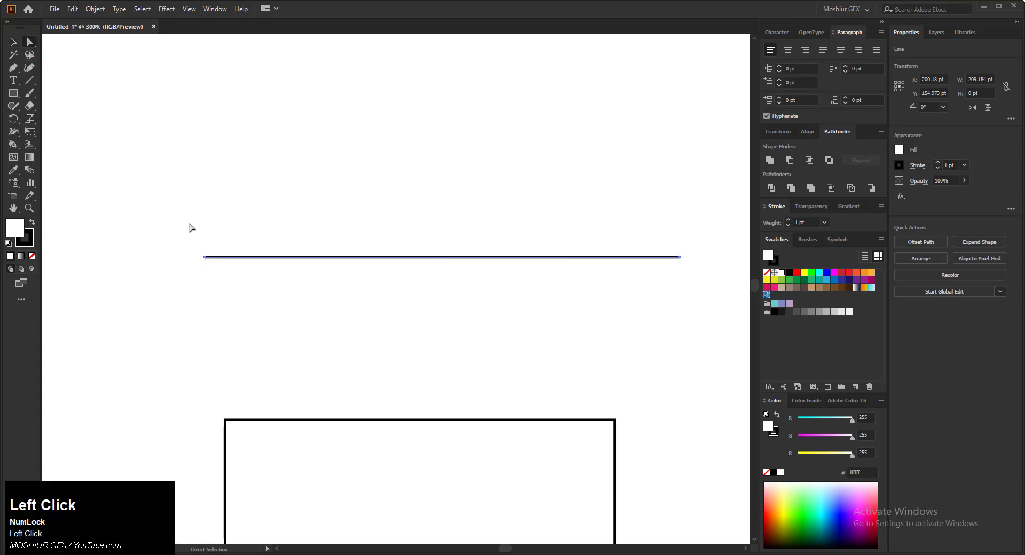
pyautogui.click(203, 261)
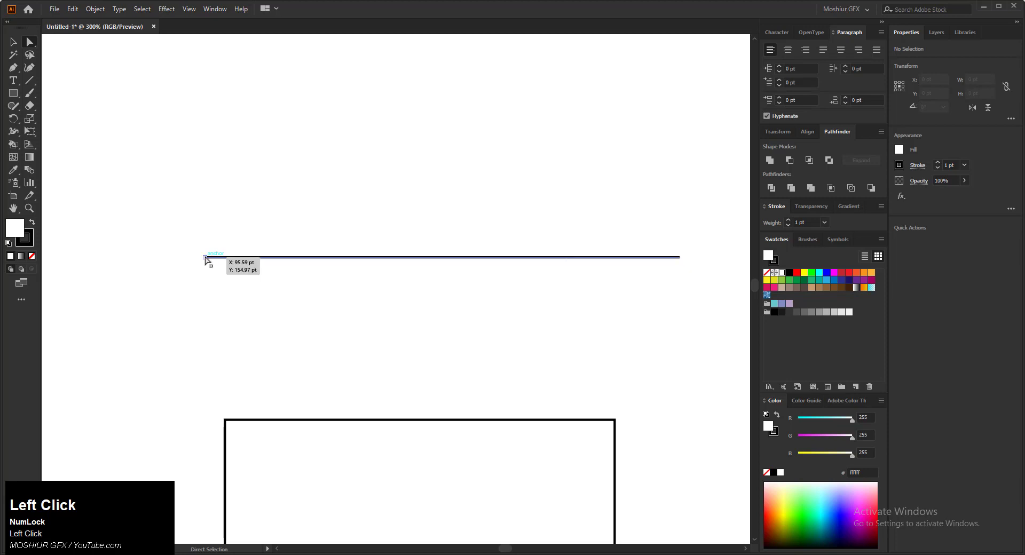
pyautogui.moveTo(205, 257); pyautogui.dragTo(206, 297)
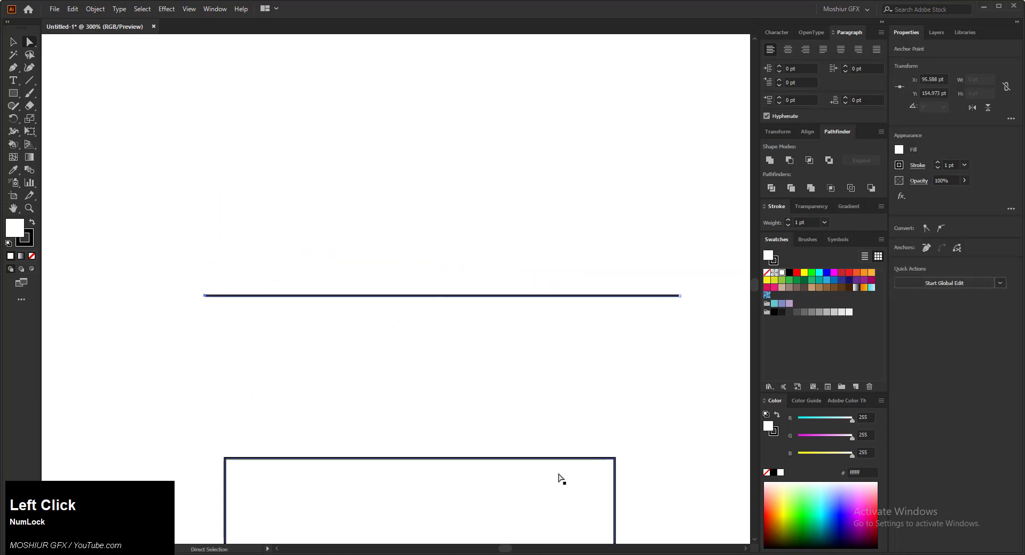
# Step: Duplicate the square to the right of the original and delete the copy
pyautogui.hotkey('ctrl', '-')
pyautogui.hotkey('ctrl', '-')
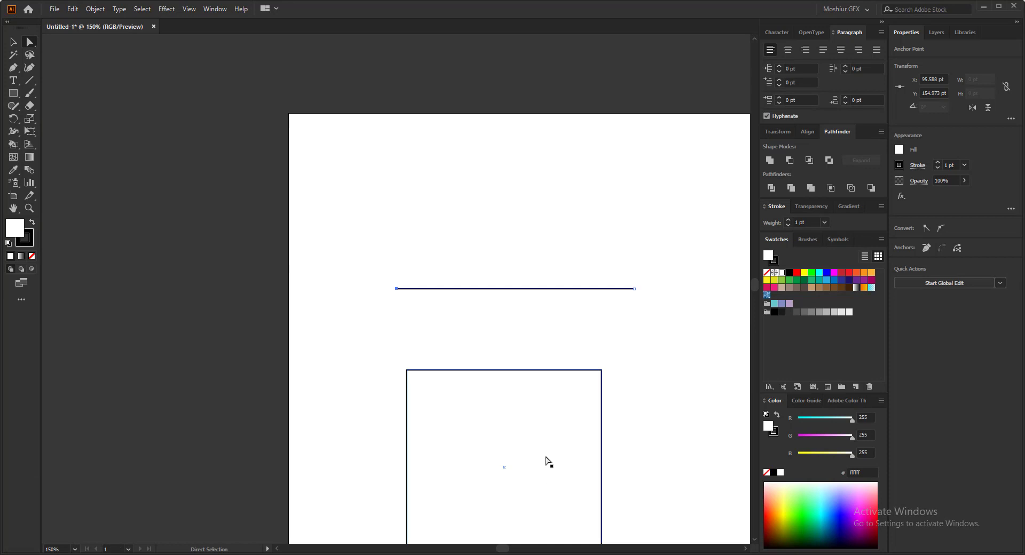
pyautogui.press('space')
pyautogui.moveTo(544, 443); pyautogui.dragTo(561, 302)
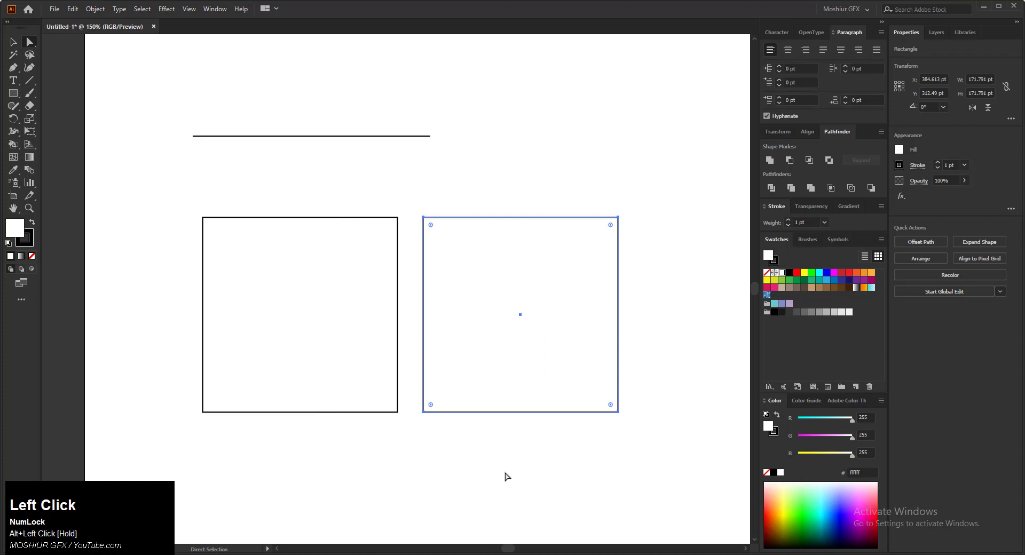
pyautogui.press('Delete')
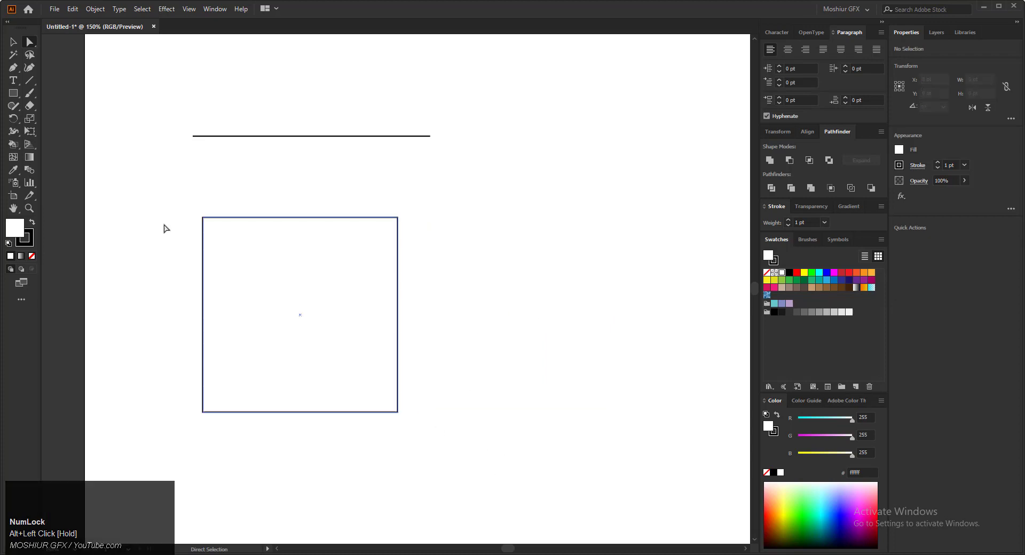
# Step: Select the whole square with Direct Selection and round all its corners fully into a circle
pyautogui.click(397, 218)
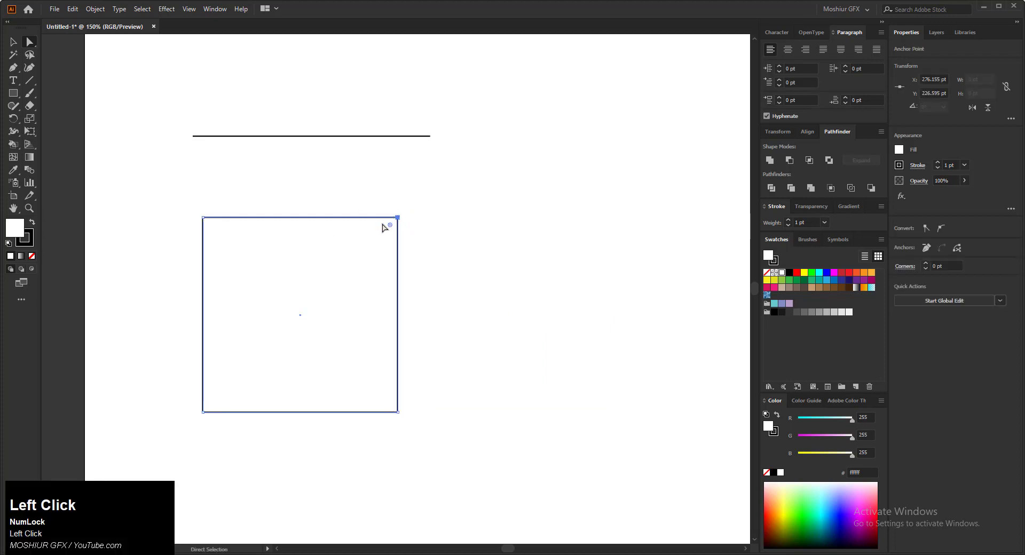
pyautogui.moveTo(191, 212); pyautogui.dragTo(470, 427)
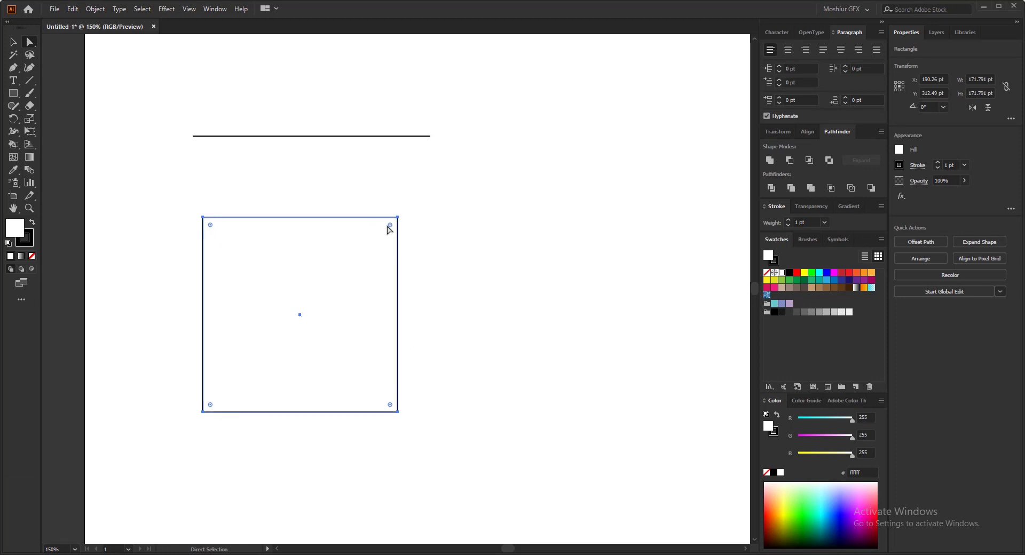
pyautogui.moveTo(390, 224); pyautogui.dragTo(167, 369)
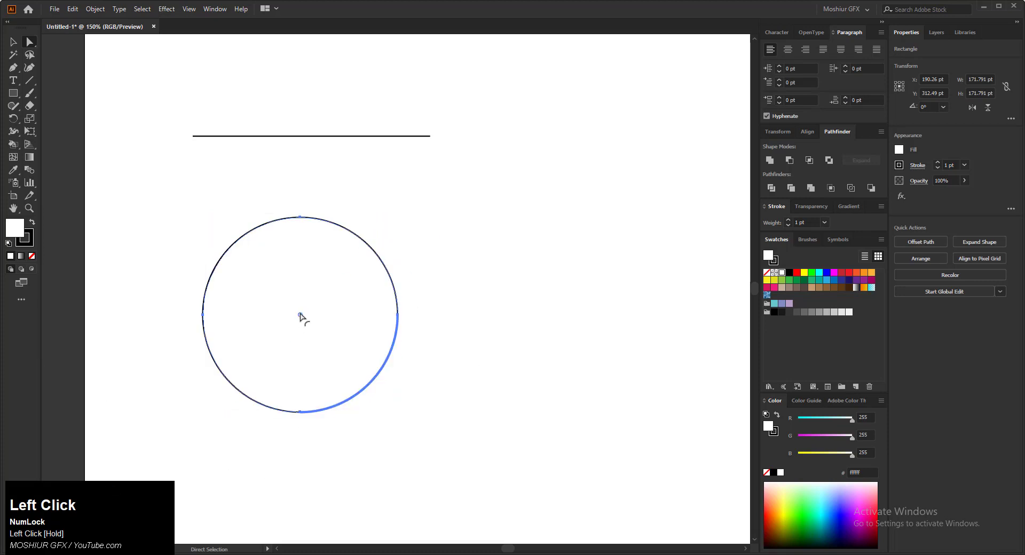
# Step: Reduce the corner rounding until the shape is a sharp-cornered square again, and deselect it
pyautogui.moveTo(300, 315); pyautogui.dragTo(392, 282)
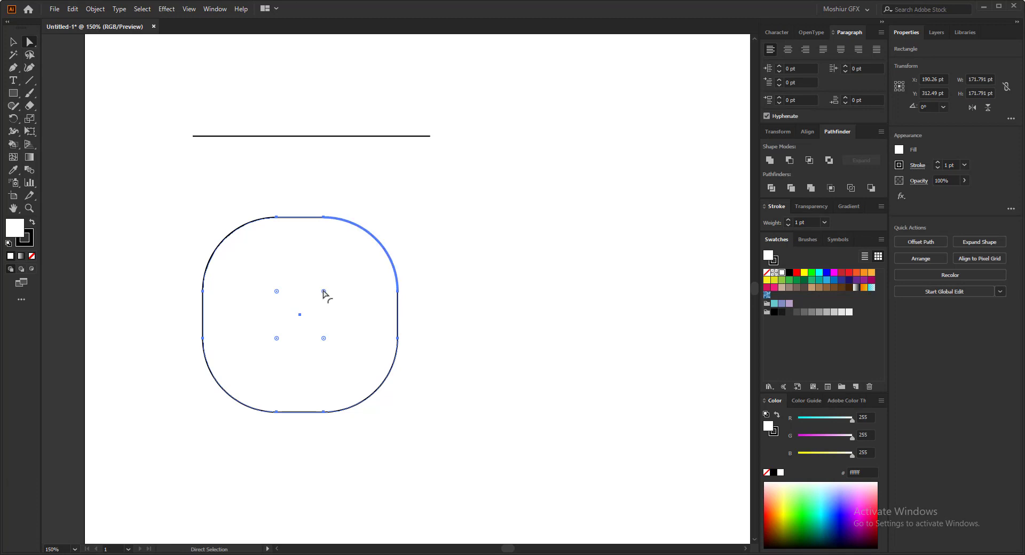
pyautogui.moveTo(324, 292); pyautogui.dragTo(389, 219)
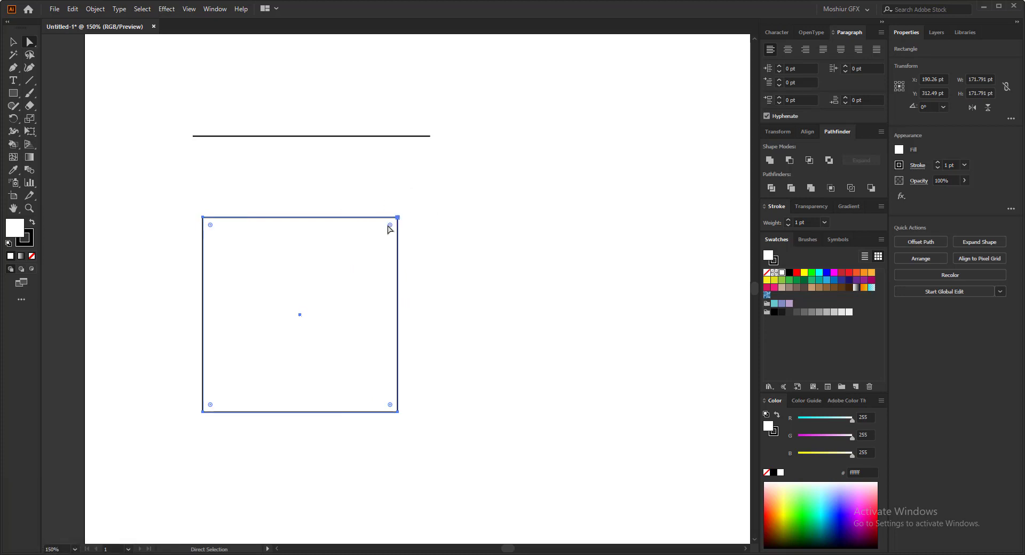
pyautogui.moveTo(392, 229); pyautogui.dragTo(614, 302)
pyautogui.click(448, 319)
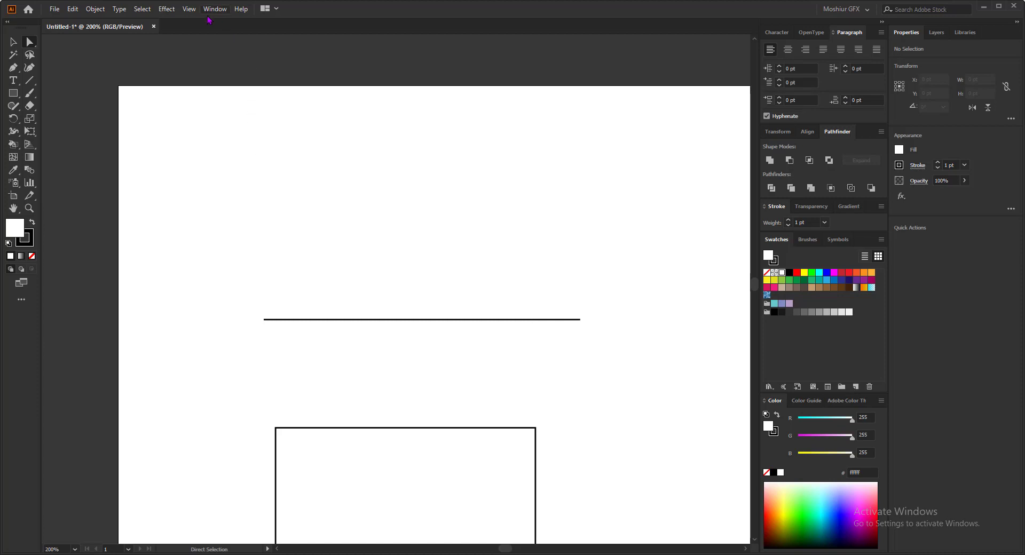
# Step: Check whether Smart Guides is enabled in the view options
pyautogui.click(189, 8)
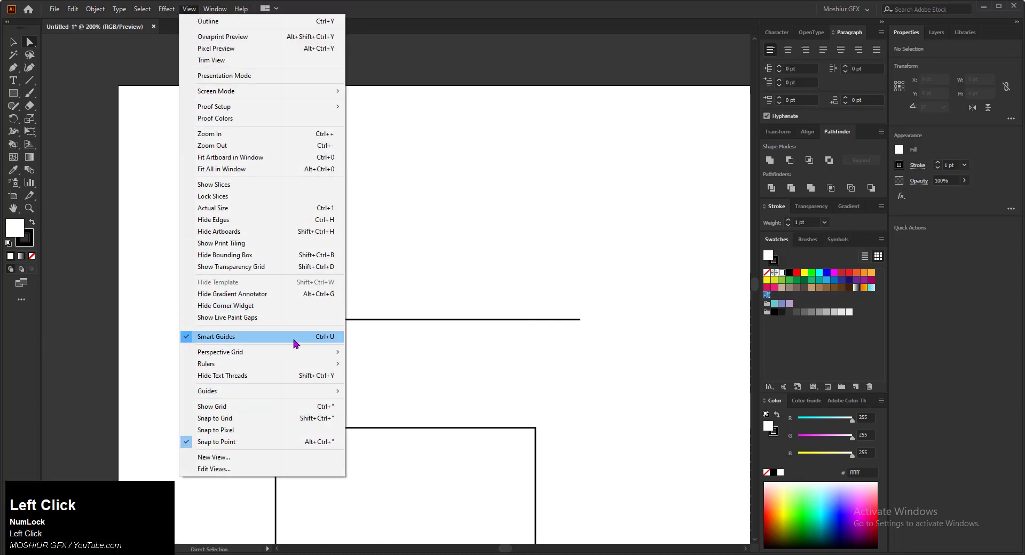
pyautogui.click(158, 332)
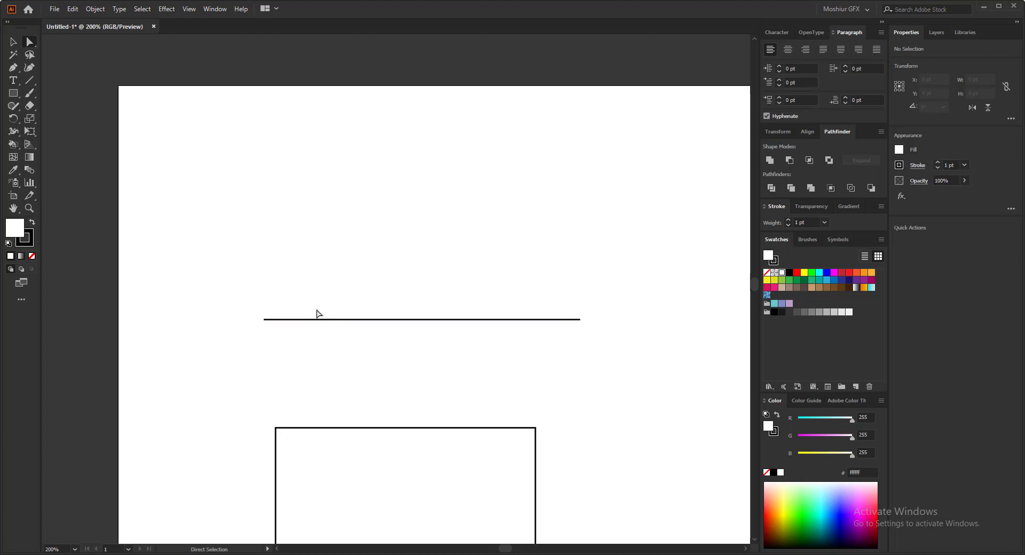
# Step: Select the horizontal line above the square and set its fill to None
pyautogui.click(356, 320)
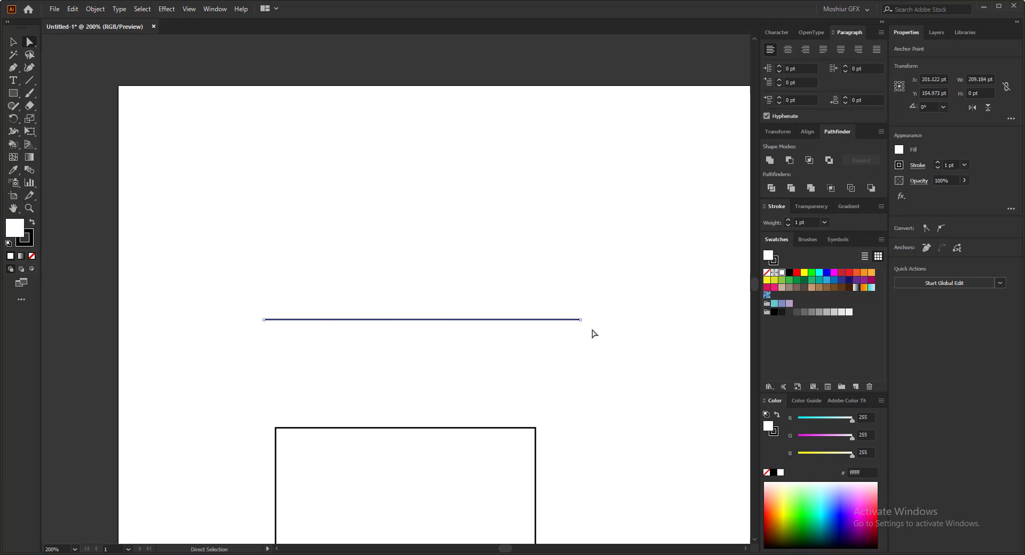
pyautogui.hotkey('ctrl', '=')
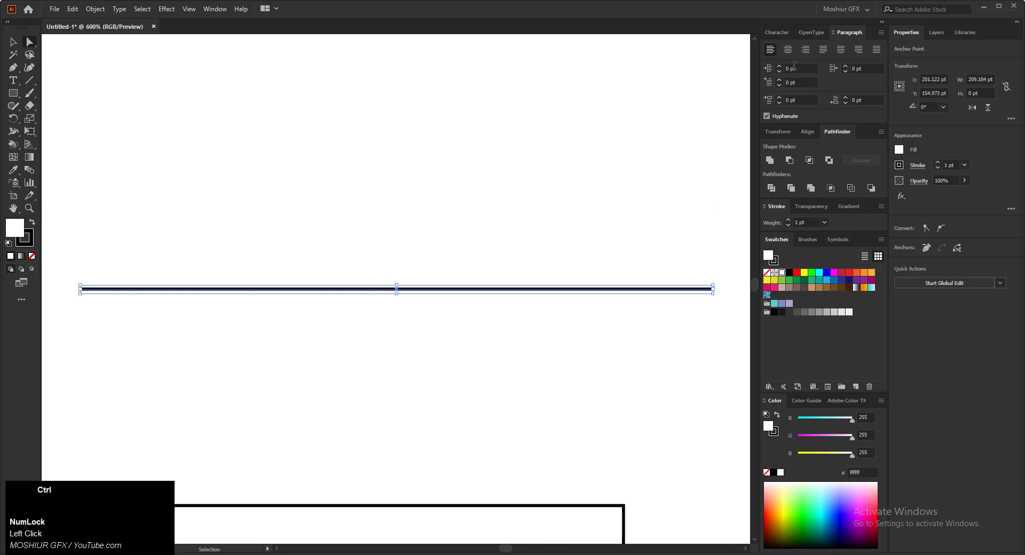
pyautogui.hotkey('ctrl', '=')
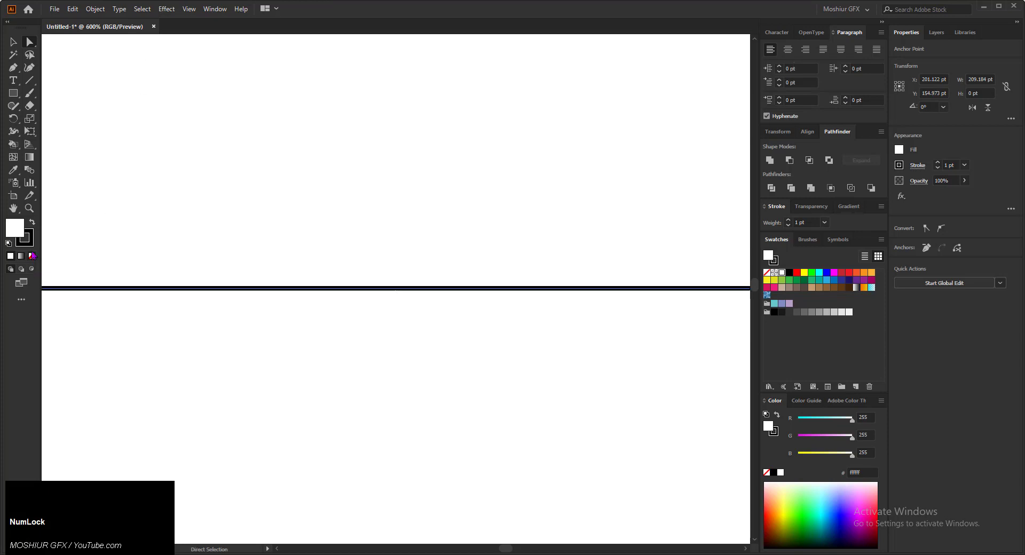
pyautogui.click(32, 256)
# Step: Set the horizontal line's stroke to None and restore it to solid black
pyautogui.click(31, 244)
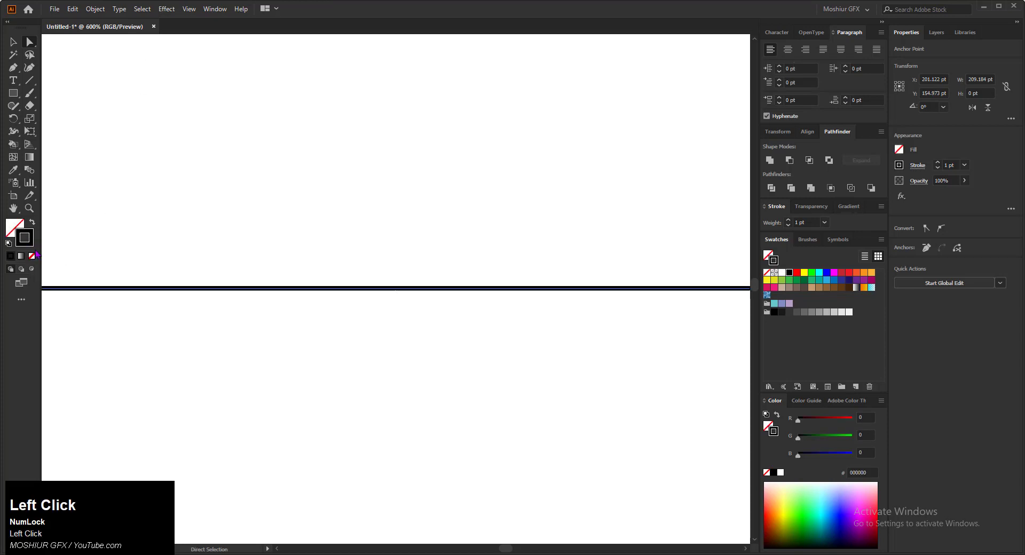
pyautogui.click(32, 256)
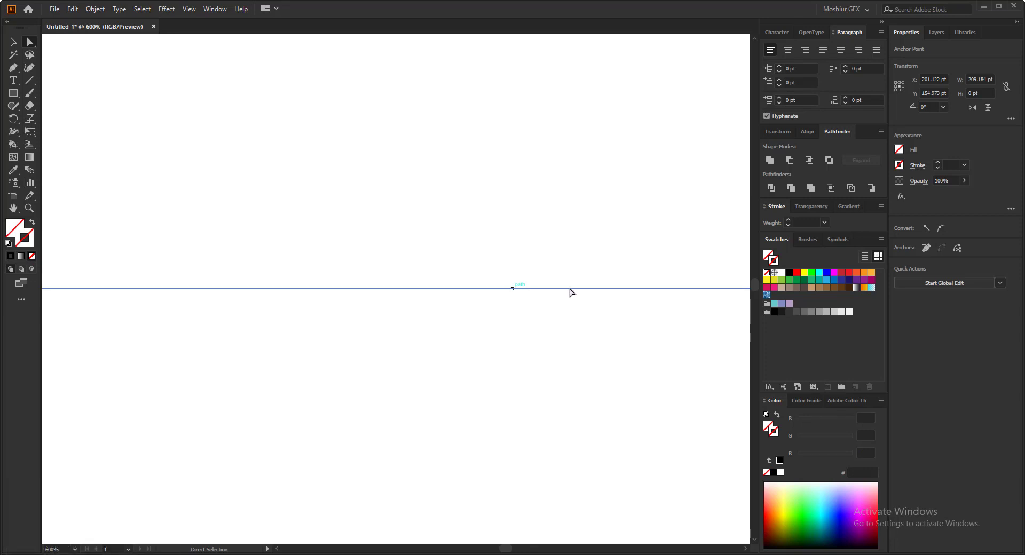
pyautogui.click(11, 257)
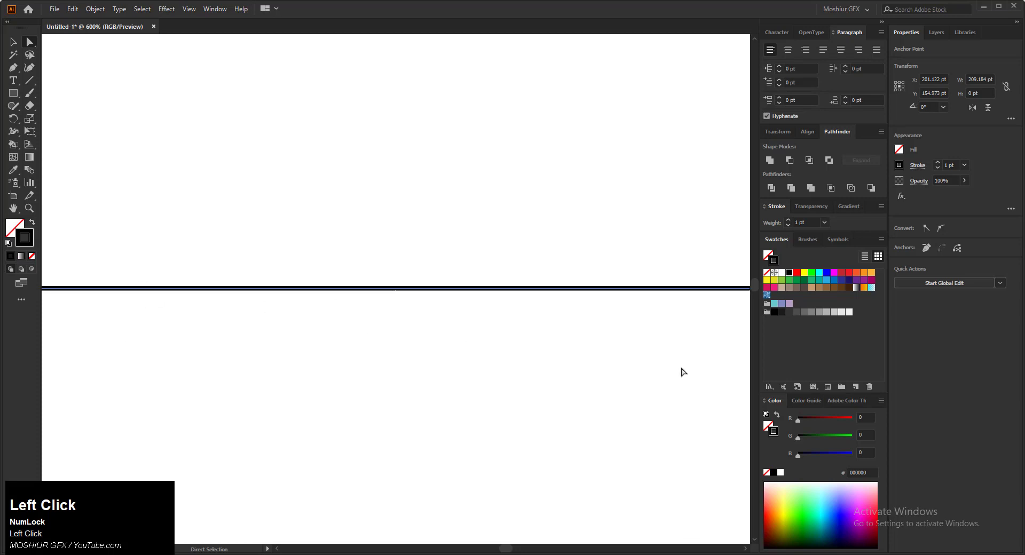
# Step: Set the horizontal line's stroke weight to 5 pt and deselect it
pyautogui.hotkey('ctrl', '-')
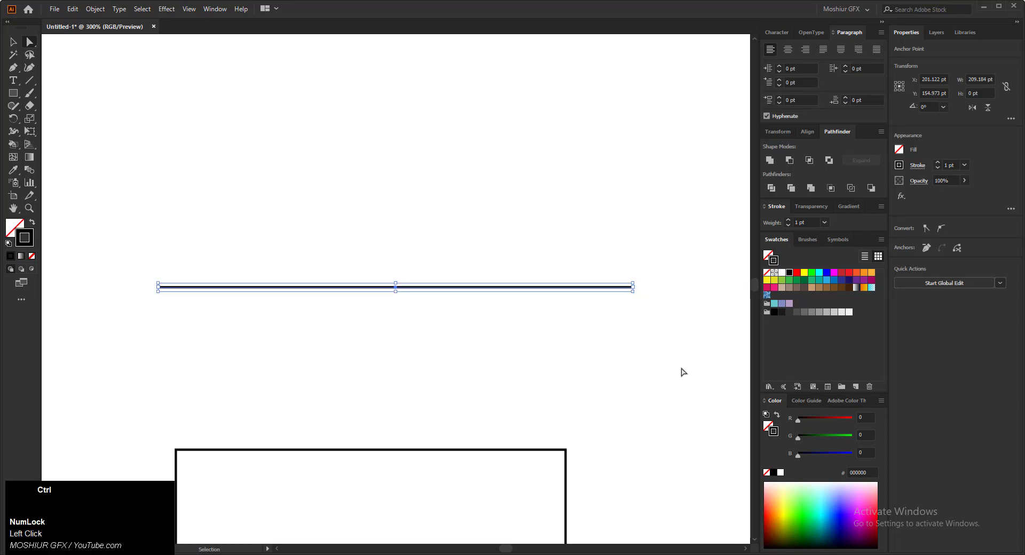
pyautogui.hotkey('ctrl', '-')
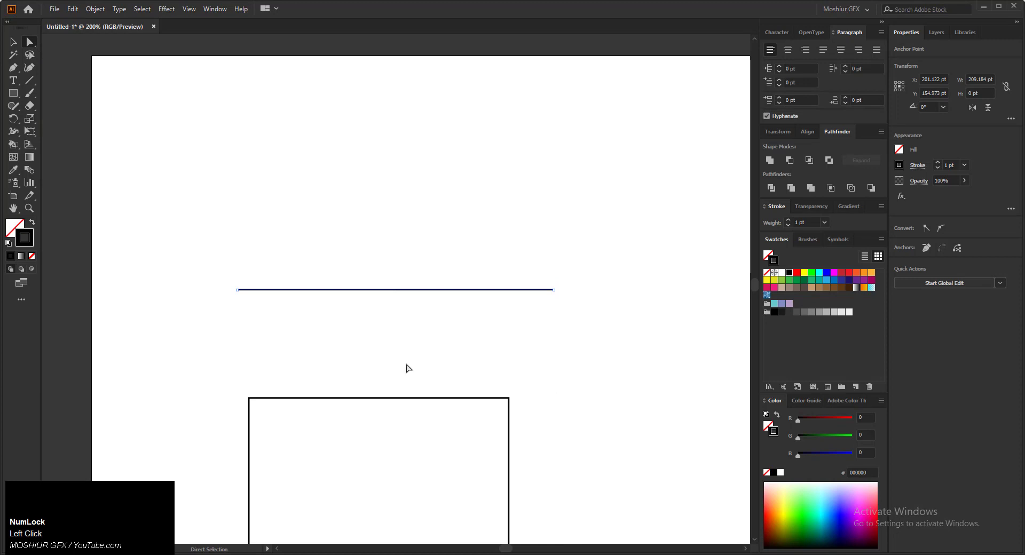
pyautogui.click(937, 163)
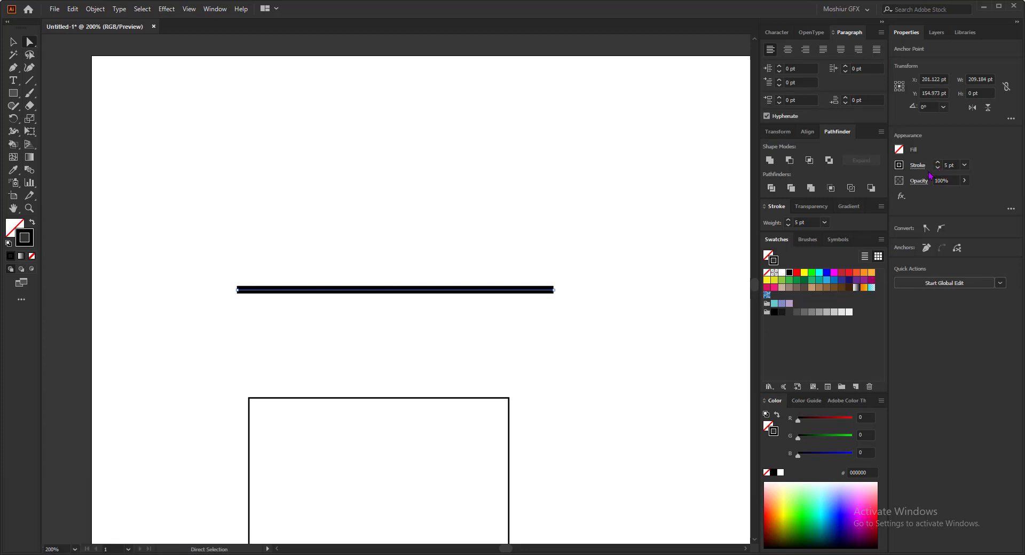
pyautogui.click(467, 222)
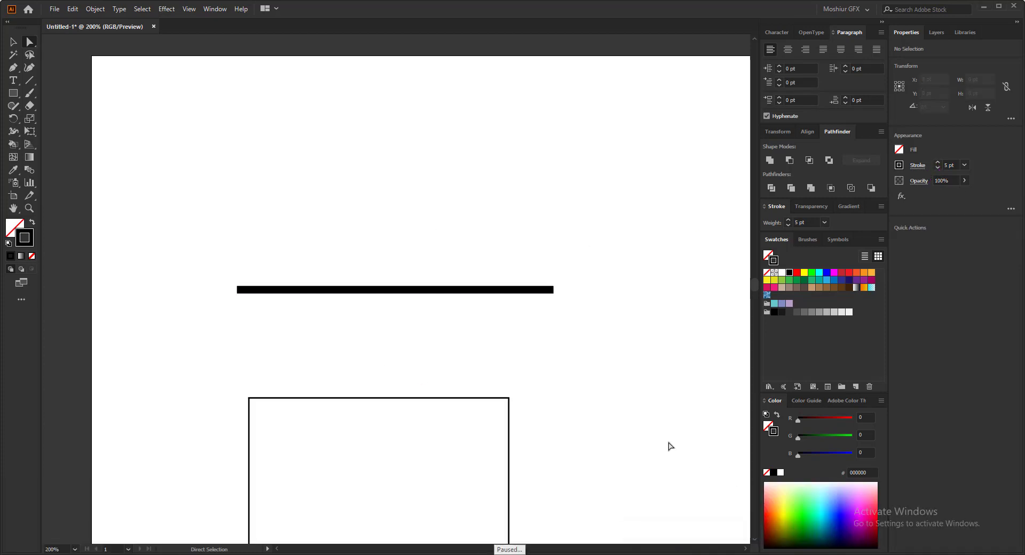
# Step: Select the horizontal line above the square and reduce its stroke weight to 0.75 pt
pyautogui.click(516, 292)
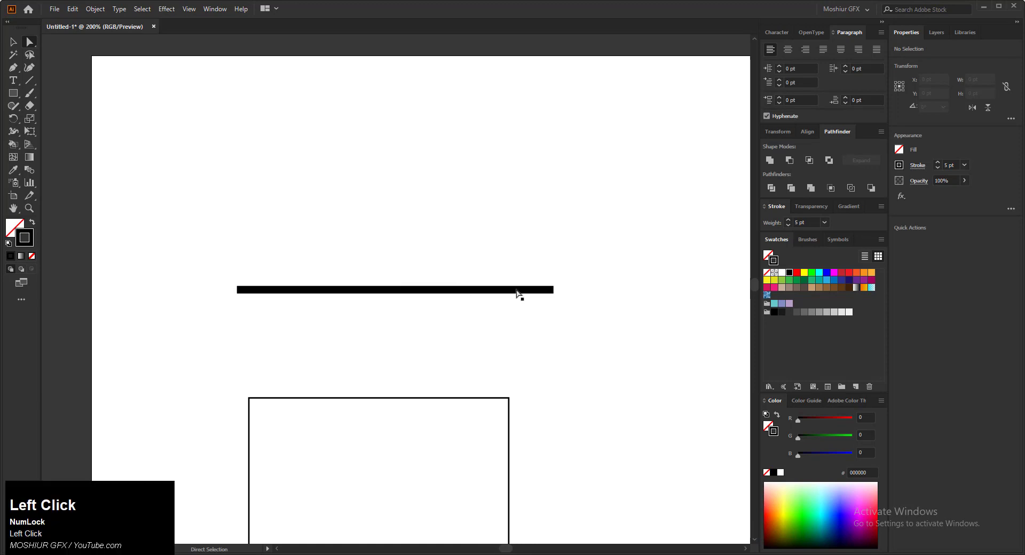
pyautogui.click(477, 290)
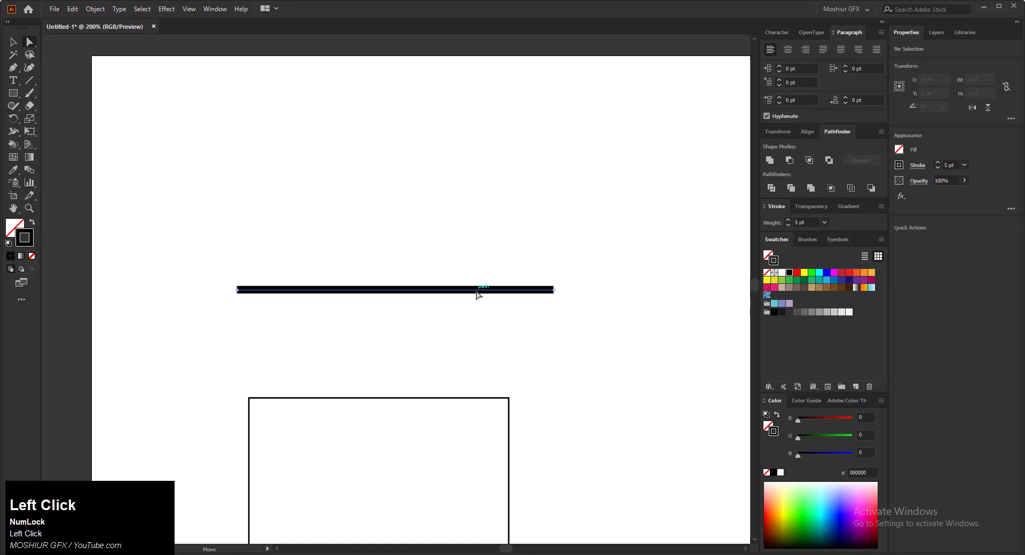
pyautogui.click(937, 169)
pyautogui.click(937, 169)
pyautogui.click(936, 168)
pyautogui.click(936, 168)
pyautogui.click(936, 169)
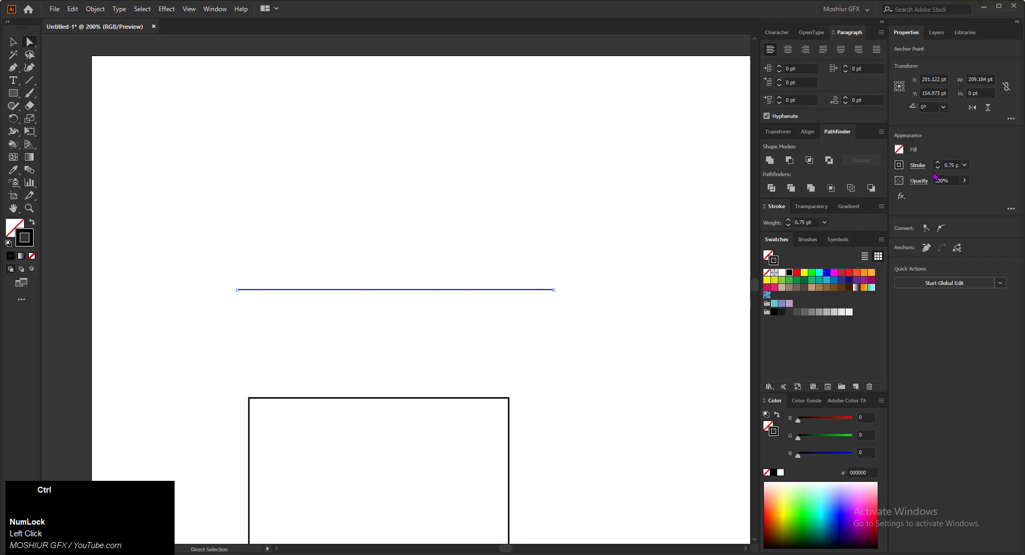
# Step: Try moving the square about 187 pt horizontally to the right, and undo the move
pyautogui.hotkey('ctrl', '-')
pyautogui.moveTo(503, 322); pyautogui.dragTo(430, 302)
pyautogui.moveTo(350, 416); pyautogui.dragTo(496, 416)
pyautogui.moveTo(492, 420); pyautogui.dragTo(491, 417)
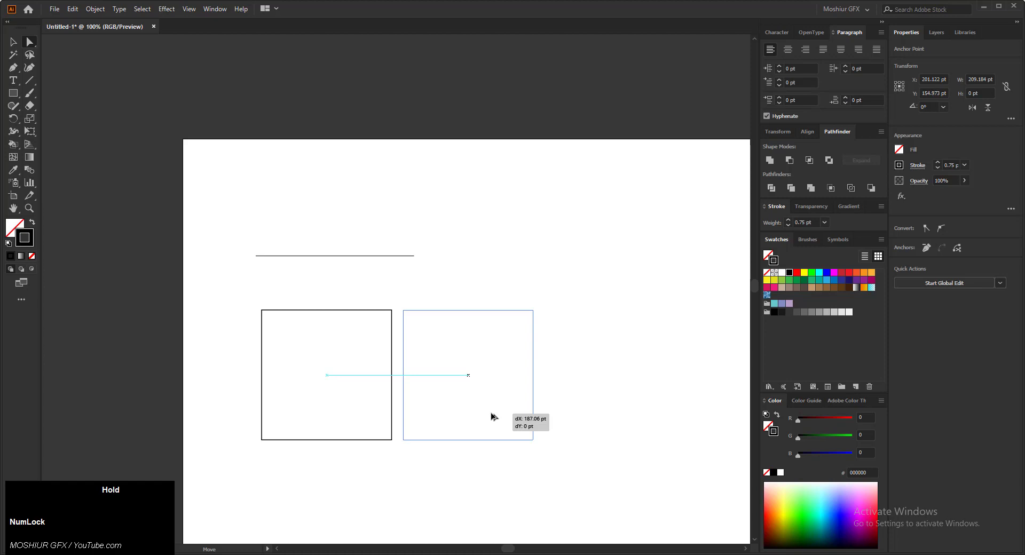
pyautogui.moveTo(492, 417); pyautogui.dragTo(491, 416)
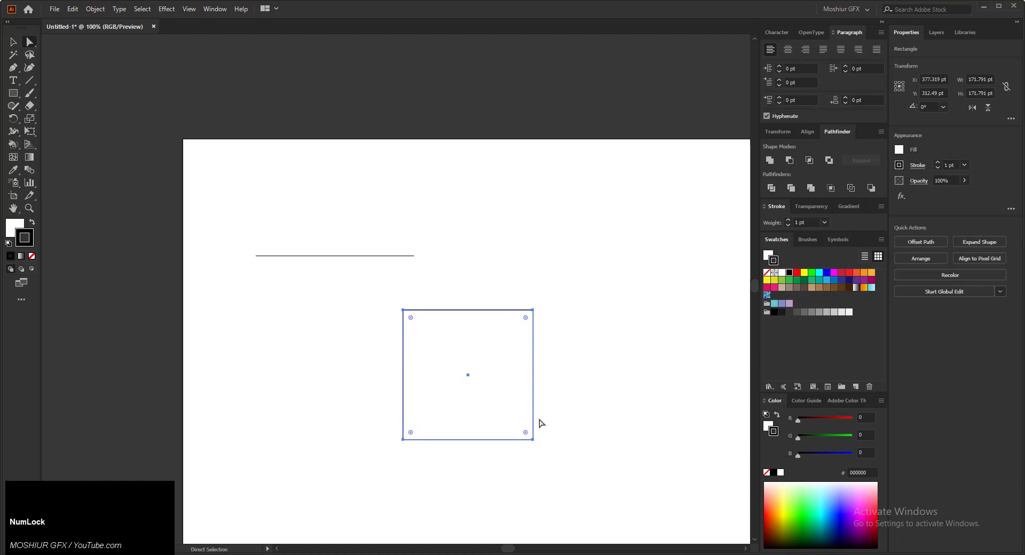
pyautogui.hotkey('ctrl', 'z')
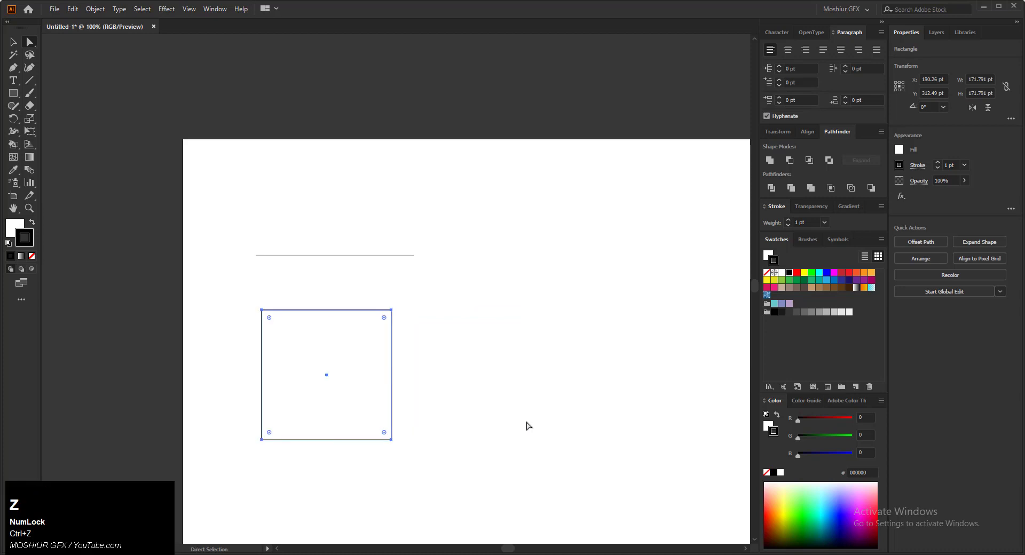
# Step: Move the horizontal line above the artboard and place a copy of the square flush against the square's right edge
pyautogui.moveTo(313, 219); pyautogui.dragTo(352, 113)
pyautogui.click(12, 42)
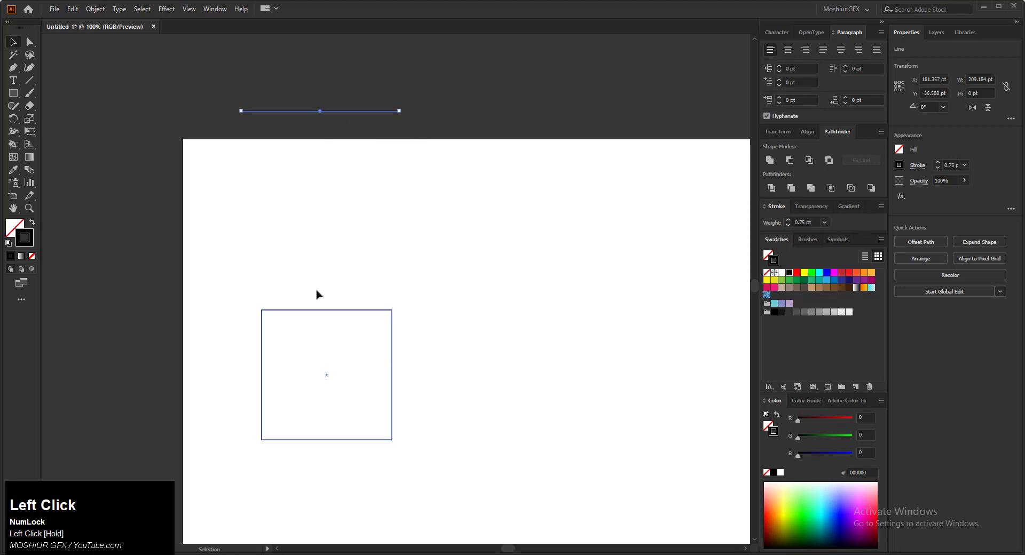
pyautogui.moveTo(310, 276); pyautogui.dragTo(520, 350)
pyautogui.click(297, 273)
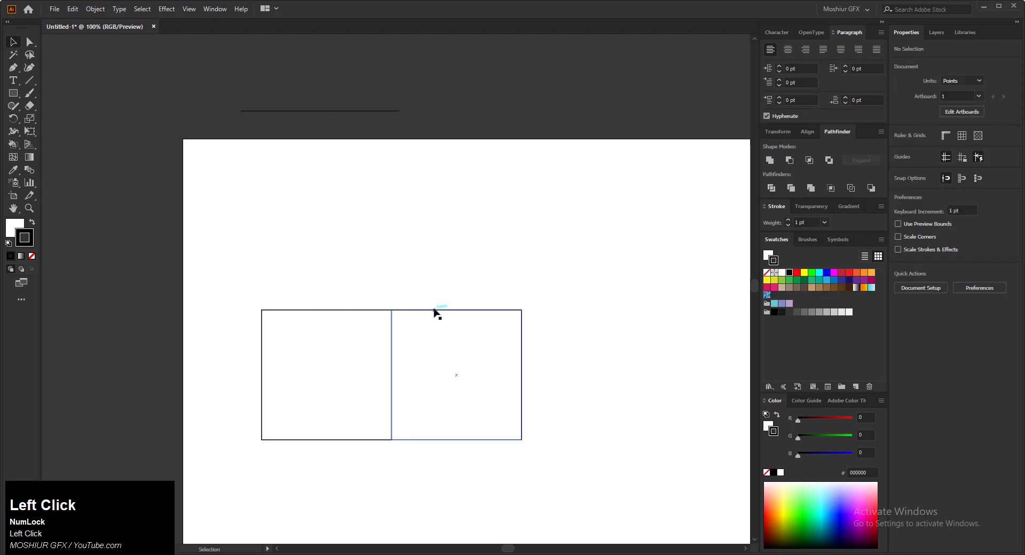
# Step: Place a copy of the right square directly on top of the first square and shift all three squares slightly right
pyautogui.moveTo(434, 309); pyautogui.dragTo(306, 184)
pyautogui.click(259, 311)
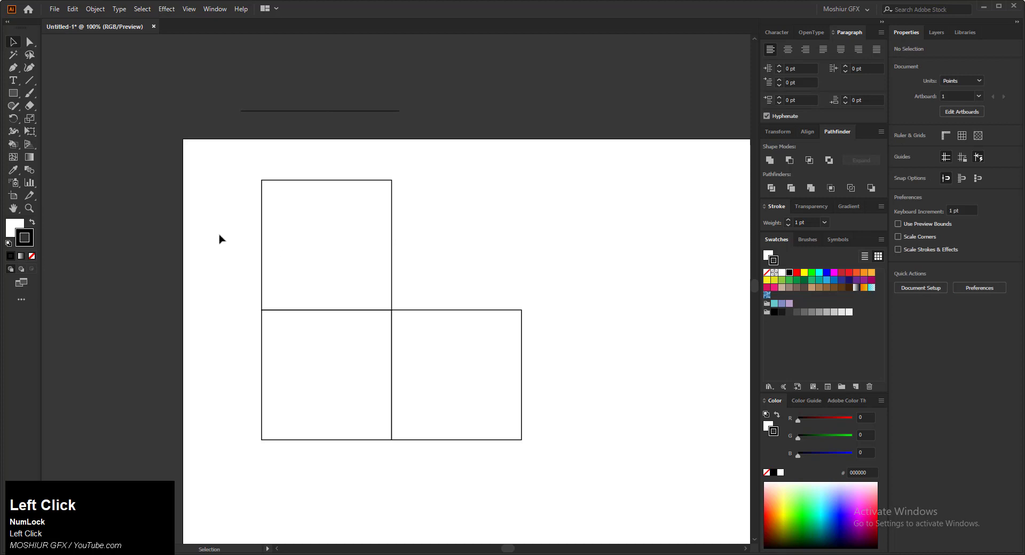
pyautogui.moveTo(220, 238); pyautogui.dragTo(599, 363)
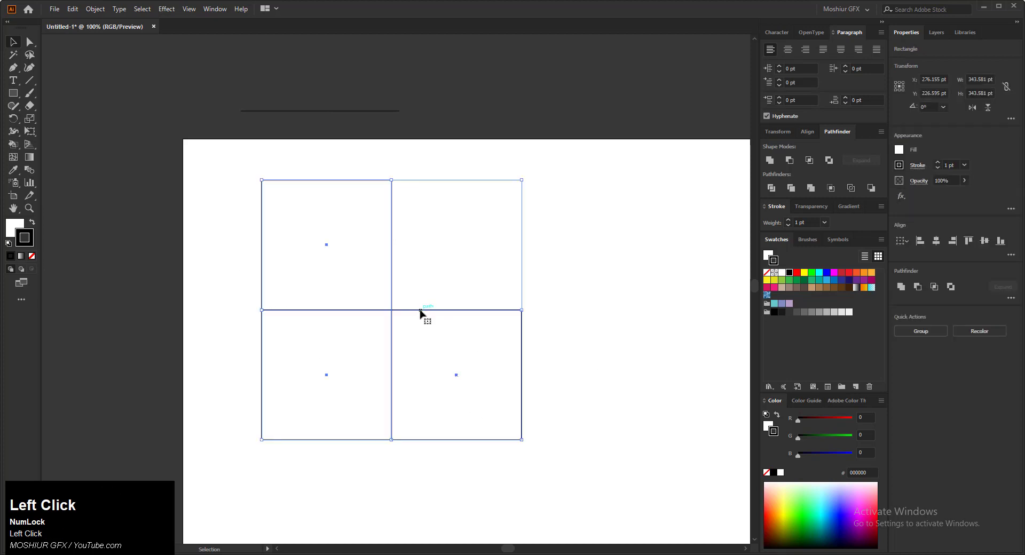
pyautogui.moveTo(420, 312); pyautogui.dragTo(433, 314)
pyautogui.click(237, 284)
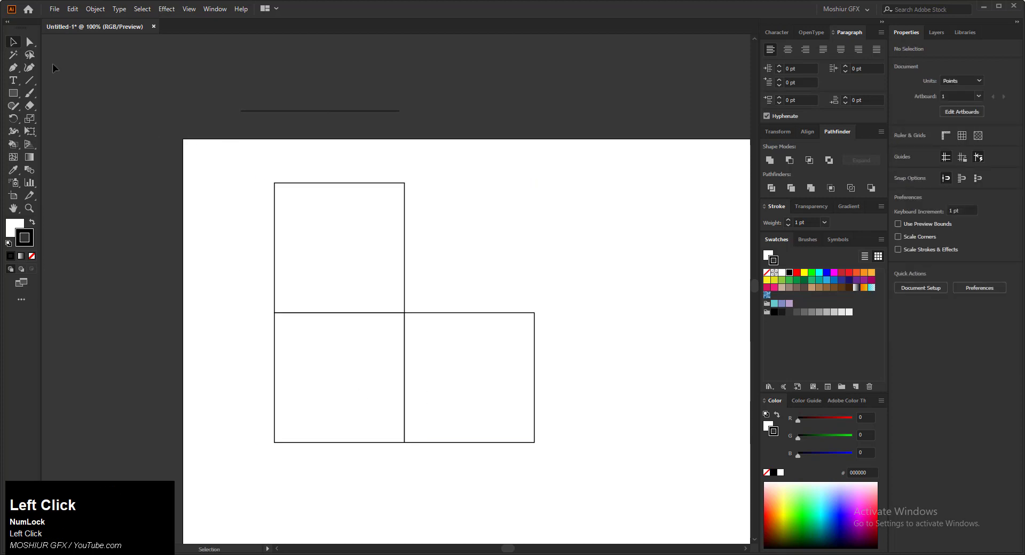
# Step: With Direct Selection, select the upper square's top corner anchors, and move the line above the artboard slightly up and right
pyautogui.click(31, 44)
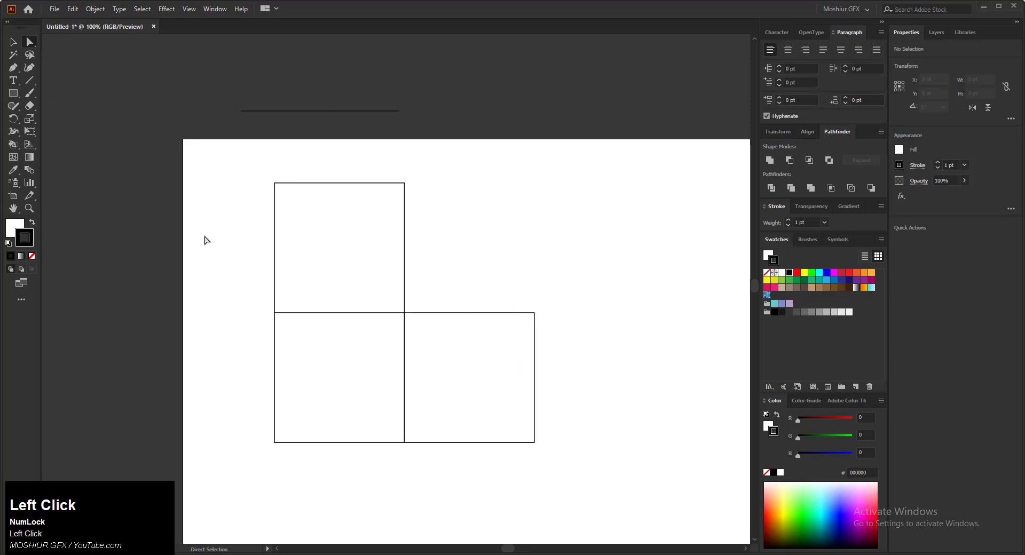
pyautogui.moveTo(255, 168); pyautogui.dragTo(408, 200)
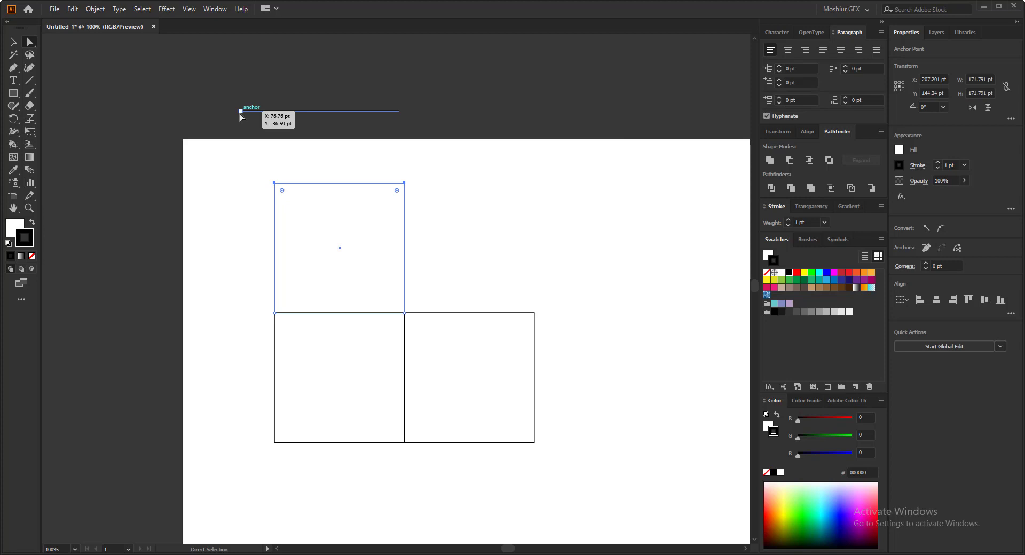
pyautogui.click(376, 111)
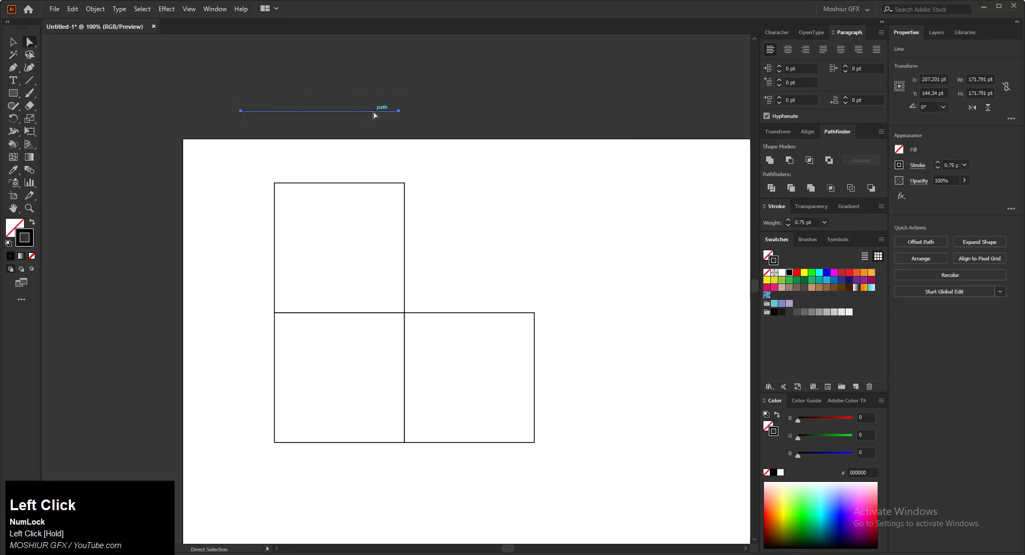
pyautogui.moveTo(359, 111)
pyautogui.mouseDown()
pyautogui.moveTo(456, 73)
pyautogui.moveTo(484, 138)
pyautogui.moveTo(343, 101)
pyautogui.moveTo(364, 101)
pyautogui.mouseUp()
pyautogui.click(436, 147)
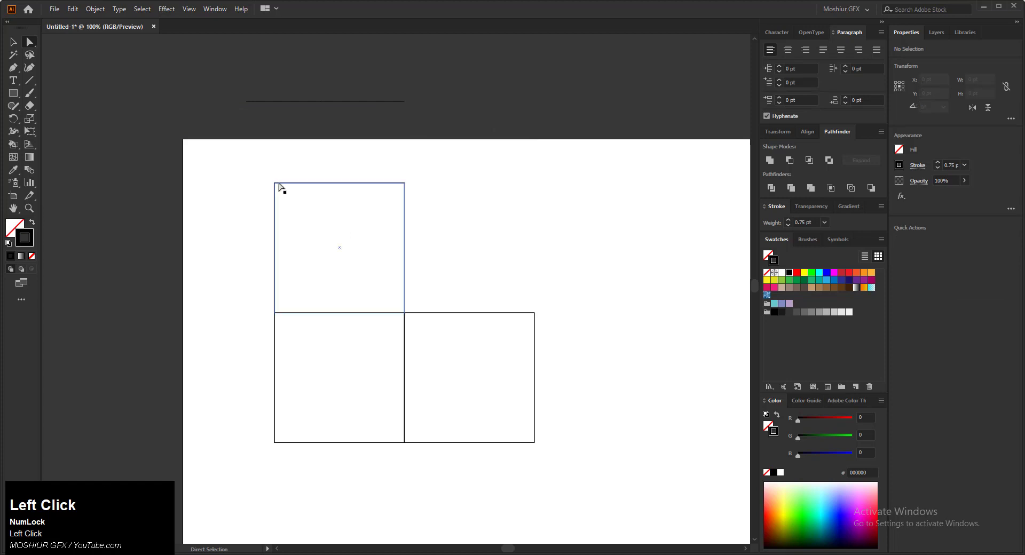
# Step: Slant the upper square's top edge and the right square's outer edge until their corners meet, forming a cube's top and side faces
pyautogui.moveTo(266, 177); pyautogui.dragTo(431, 295)
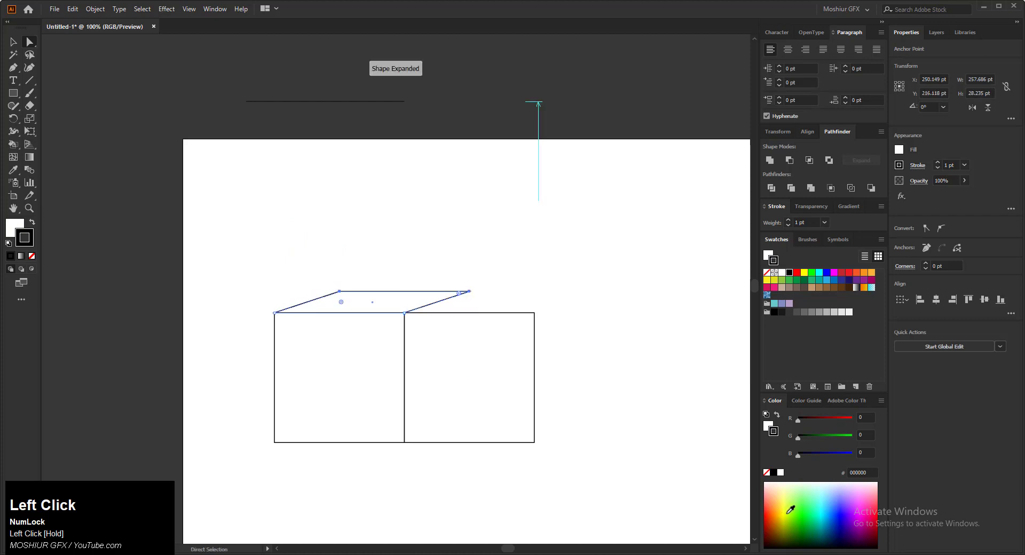
pyautogui.click(602, 373)
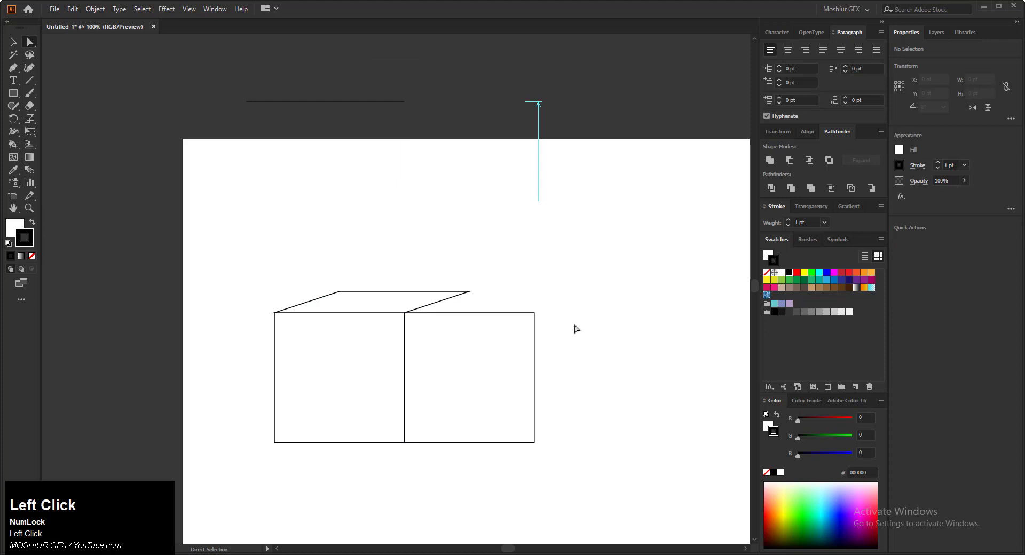
pyautogui.moveTo(519, 300); pyautogui.dragTo(573, 465)
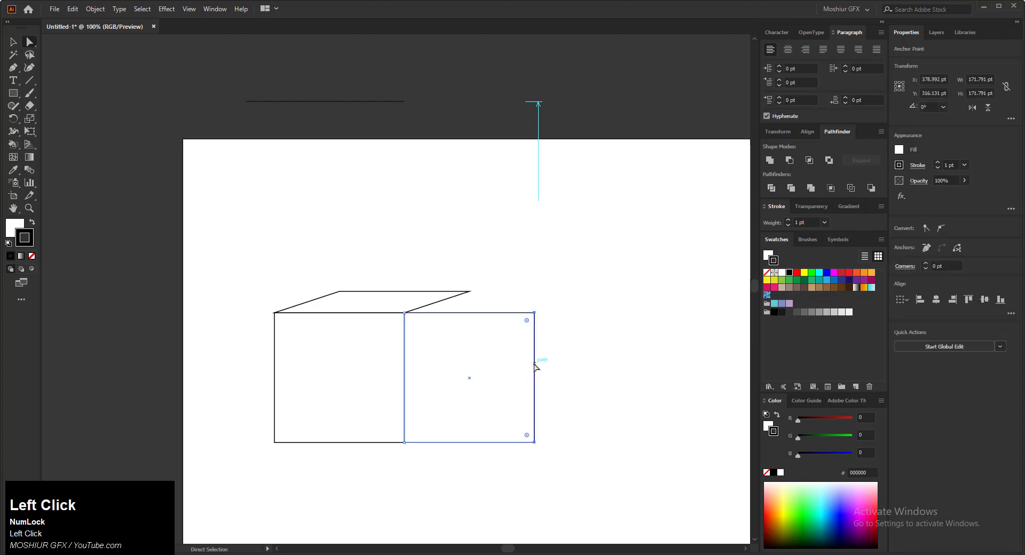
pyautogui.moveTo(535, 366); pyautogui.dragTo(470, 345)
pyautogui.click(552, 350)
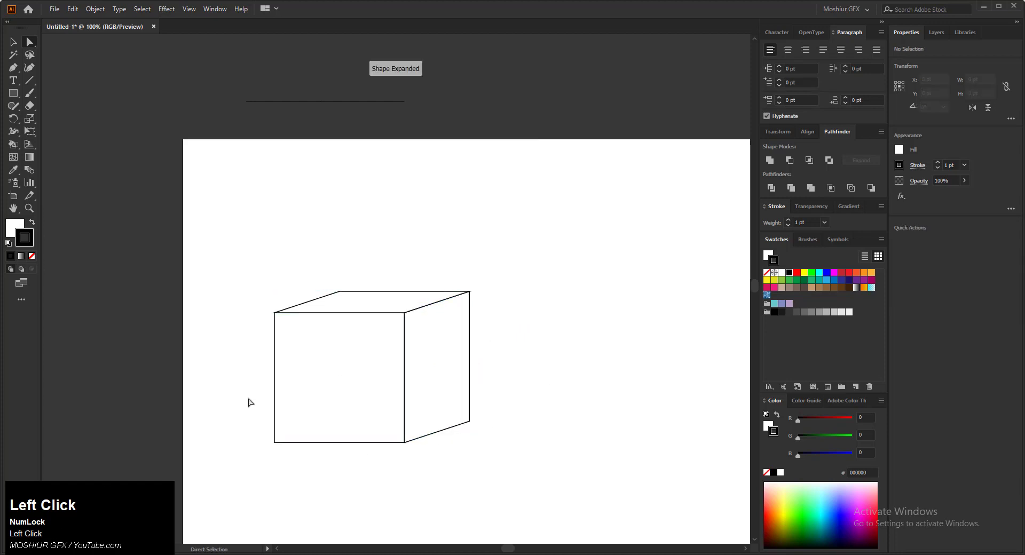
# Step: Select the anchors along the cube's left side, including the back-left corner of the top face
pyautogui.moveTo(260, 309); pyautogui.dragTo(286, 456)
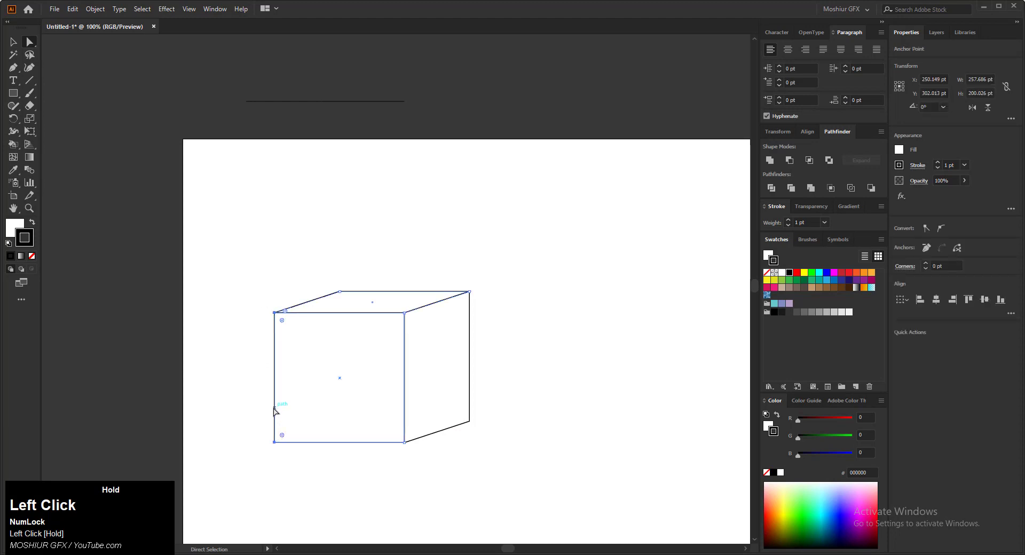
pyautogui.click(245, 369)
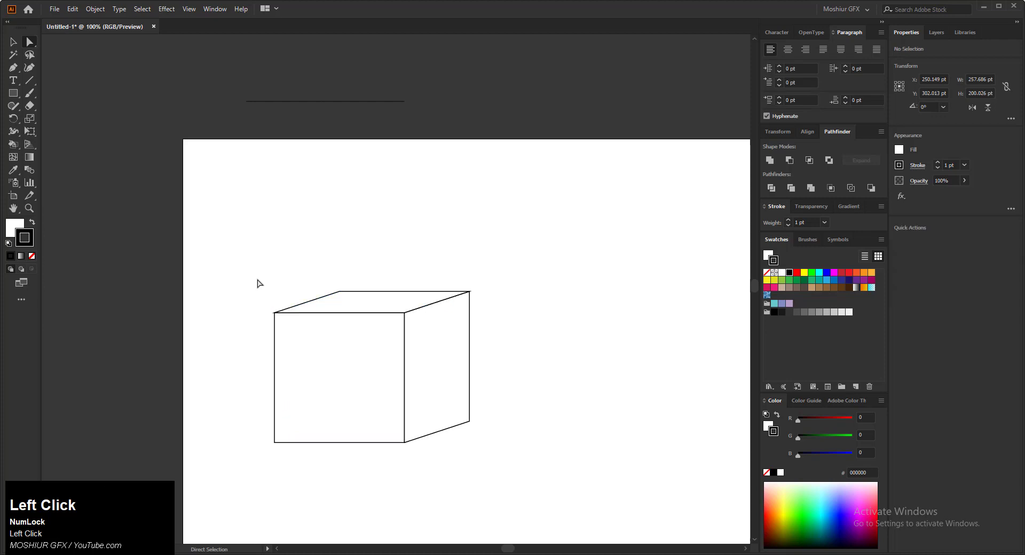
pyautogui.moveTo(222, 241); pyautogui.dragTo(358, 469)
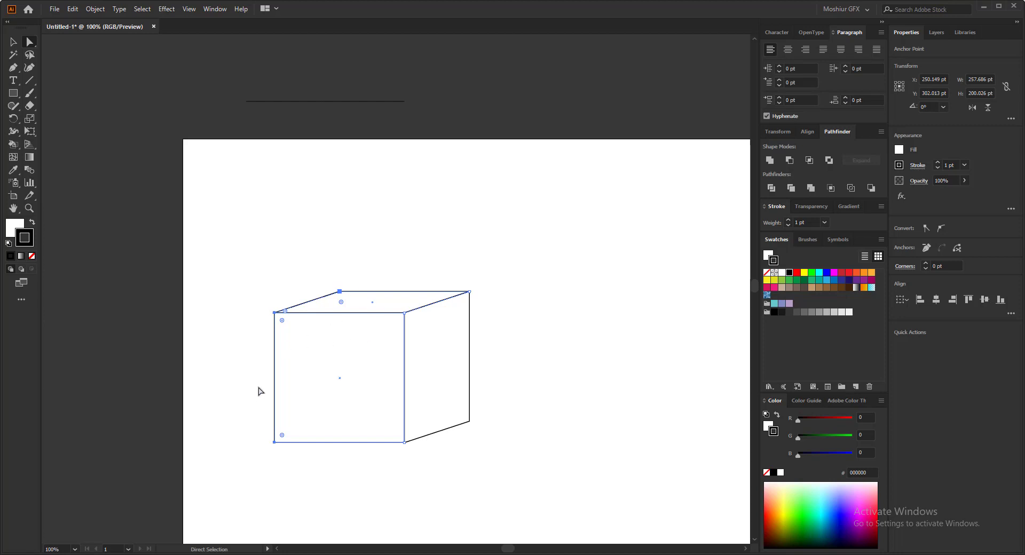
# Step: Try narrowing the cube by moving its left edge horizontally inward, and undo the change
pyautogui.moveTo(274, 383); pyautogui.dragTo(333, 382)
pyautogui.click(580, 371)
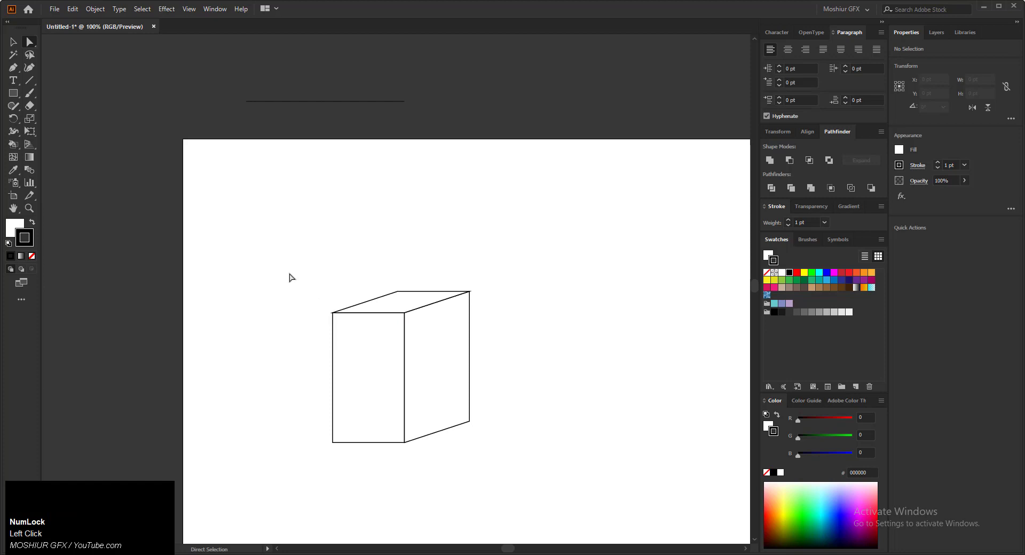
pyautogui.hotkey('ctrl', 'z')
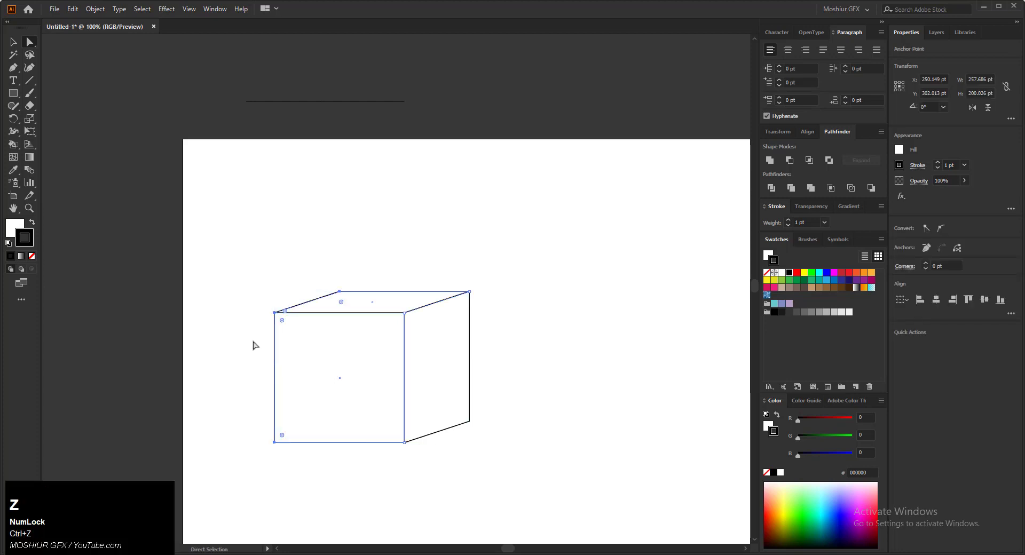
# Step: Move the selected left-side anchors about 86 pt right and 11 pt up, so the cube's front face slants in perspective
pyautogui.moveTo(275, 337); pyautogui.dragTo(340, 328)
pyautogui.click(516, 338)
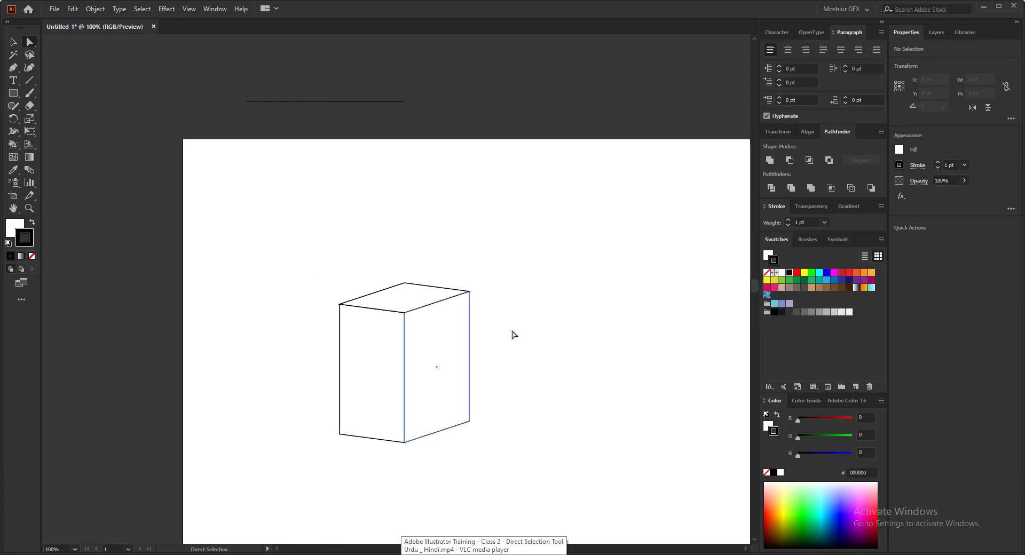
pyautogui.click(544, 432)
# Step: Pull the cube's side, front and top faces apart as separate shapes, and undo the moves to reassemble it
pyautogui.moveTo(451, 367); pyautogui.dragTo(508, 358)
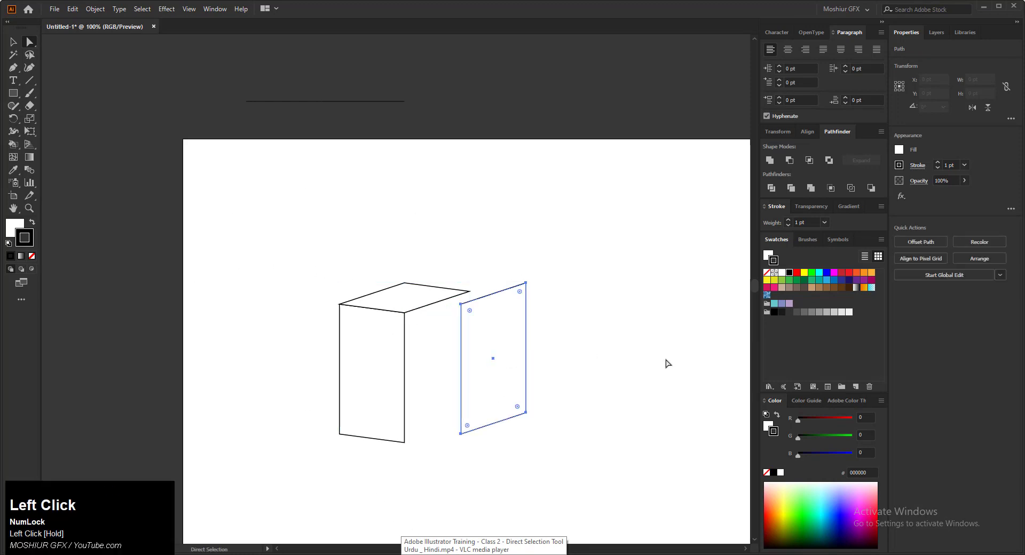
pyautogui.click(665, 362)
pyautogui.moveTo(362, 360); pyautogui.dragTo(235, 362)
pyautogui.moveTo(407, 275); pyautogui.dragTo(412, 183)
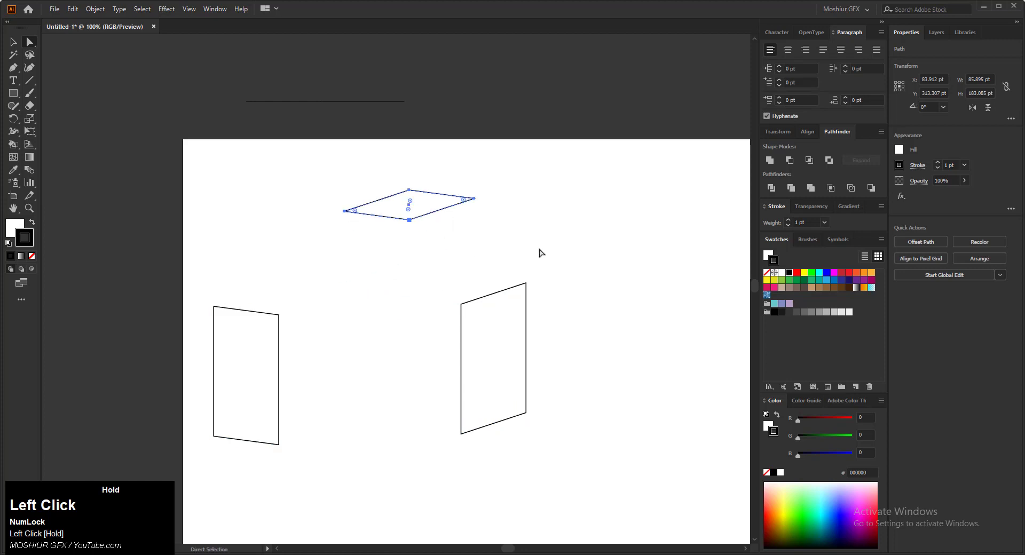
pyautogui.click(614, 489)
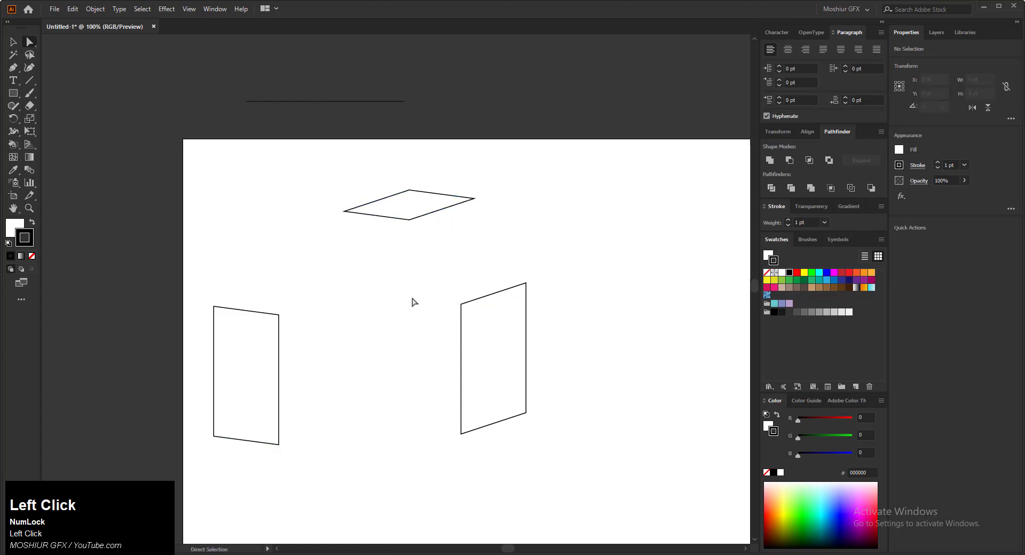
pyautogui.hotkey('ctrl', 'z')
pyautogui.hotkey('ctrl', 'z')
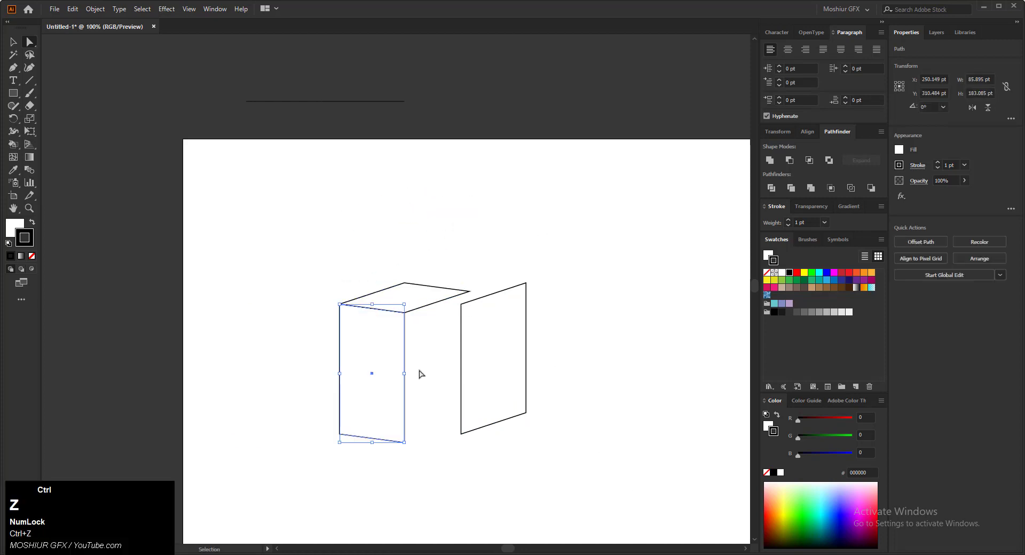
pyautogui.hotkey('ctrl', 'z')
pyautogui.click(532, 327)
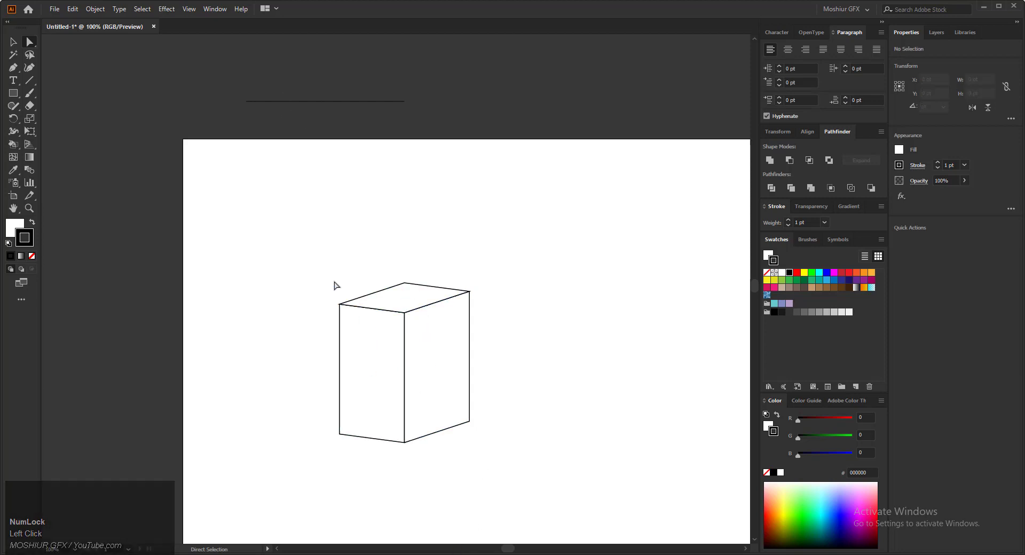
# Step: Select all three faces of the cube and move it off the artboard to the left, leaving the artboard empty
pyautogui.moveTo(334, 286); pyautogui.dragTo(418, 319)
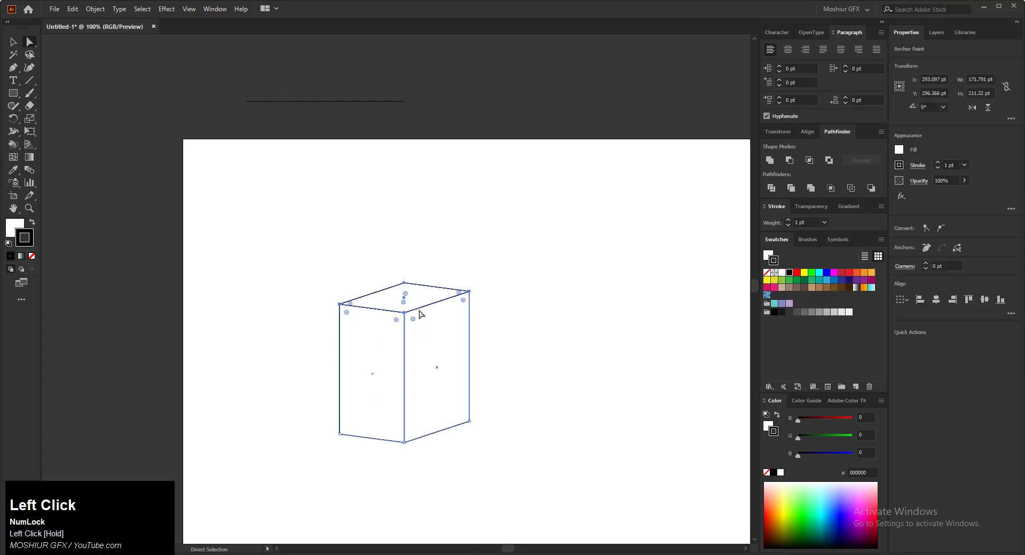
pyautogui.press('v')
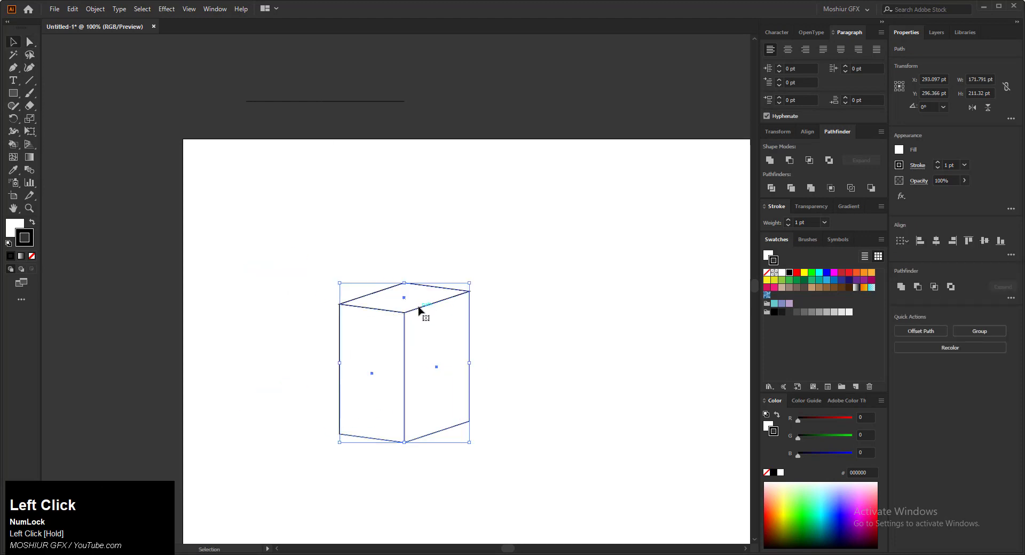
pyautogui.moveTo(418, 310); pyautogui.dragTo(118, 195)
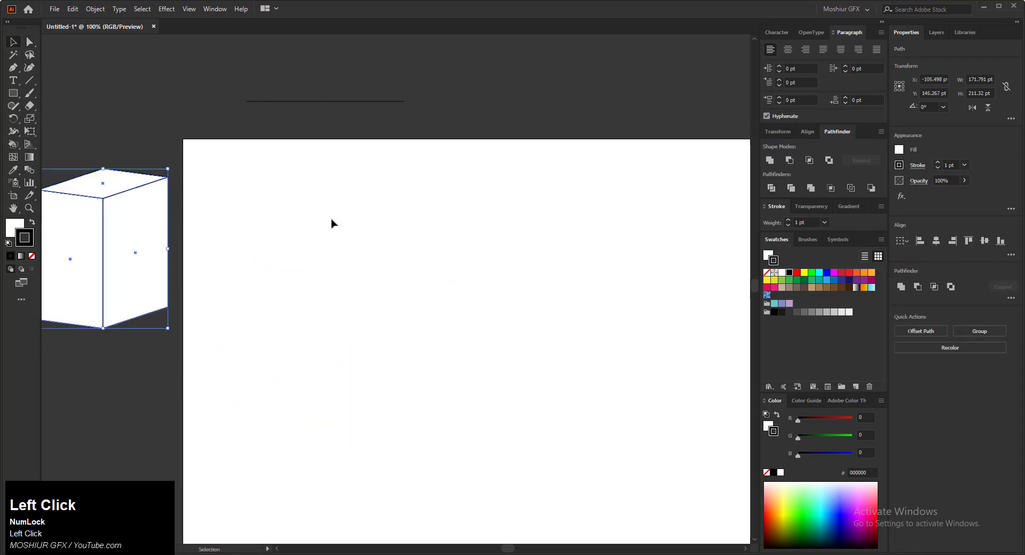
pyautogui.click(330, 223)
pyautogui.press('space')
pyautogui.moveTo(449, 308); pyautogui.dragTo(392, 258)
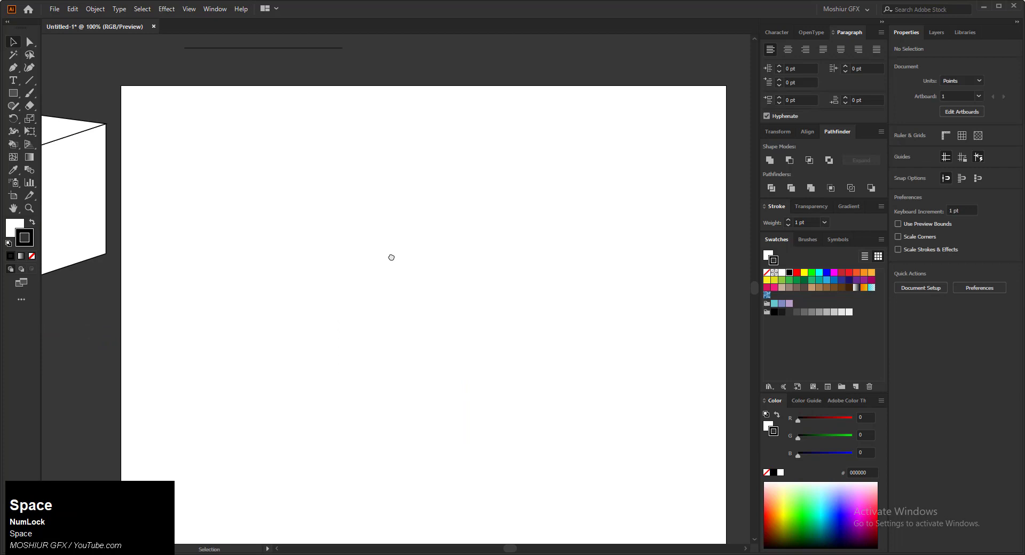
pyautogui.hotkey('ctrl', '-')
pyautogui.click(364, 315)
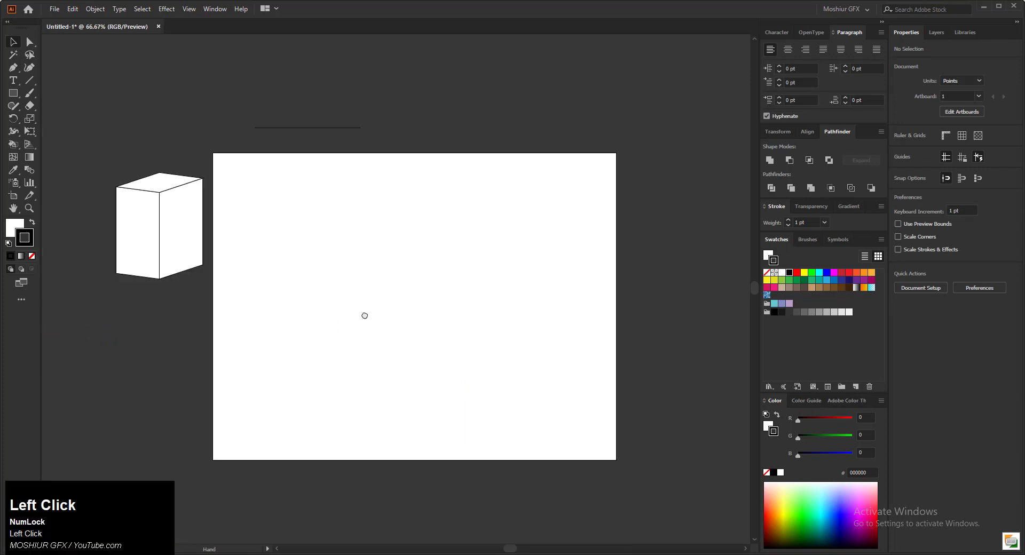
pyautogui.moveTo(365, 316); pyautogui.dragTo(370, 355)
pyautogui.click(484, 554)
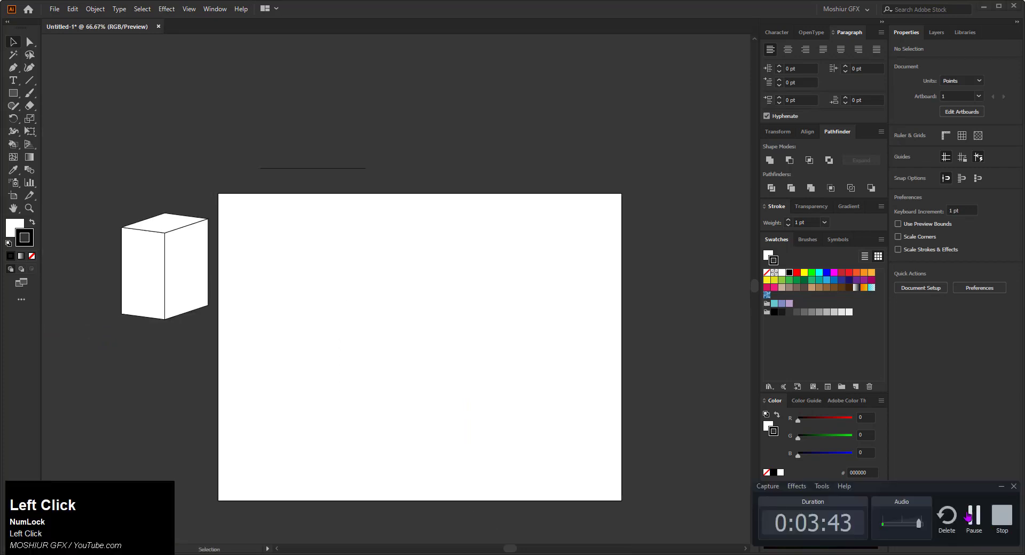
pyautogui.click(962, 521)
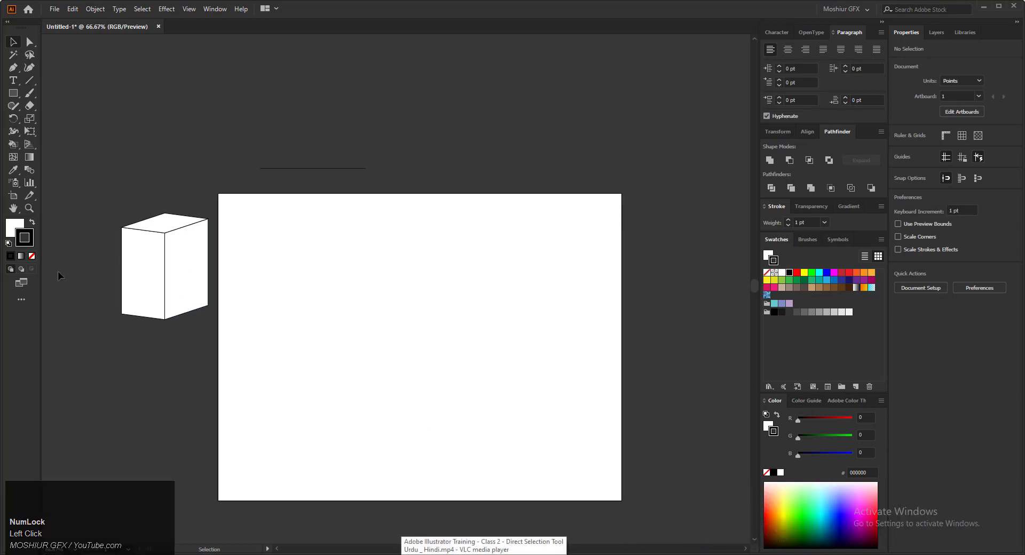
# Step: Undo the cube's move off the artboard to bring all three faces back onto it
pyautogui.moveTo(62, 217); pyautogui.dragTo(377, 339)
pyautogui.hotkey('ctrl', 'z')
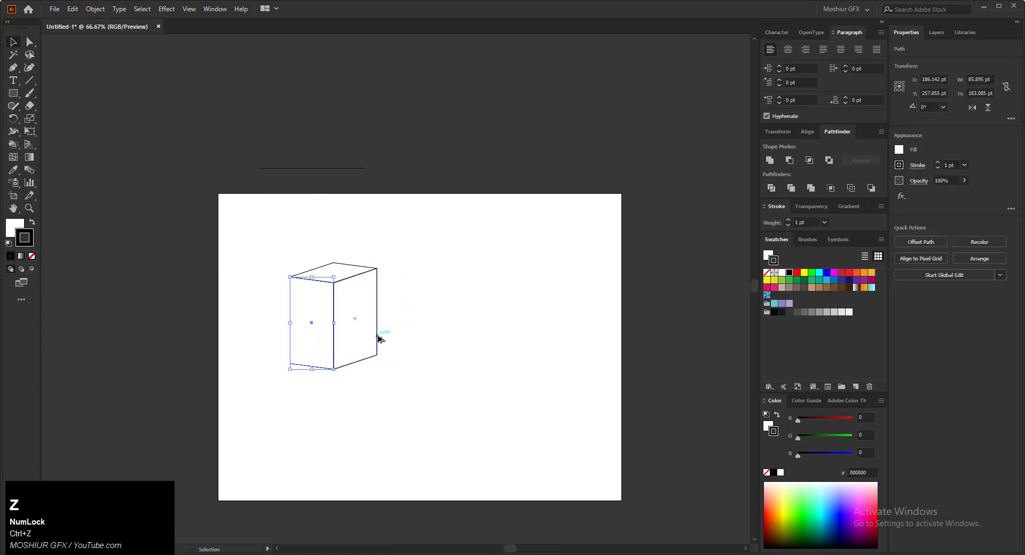
pyautogui.hotkey('ctrl', '-')
pyautogui.hotkey('ctrl', '-')
pyautogui.hotkey('ctrl', '=')
pyautogui.hotkey('ctrl', '=')
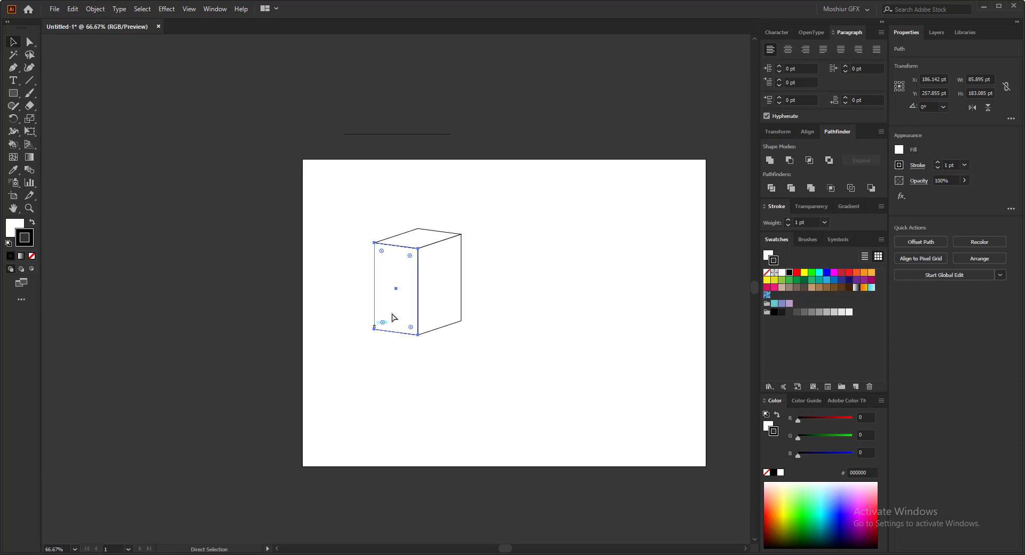
# Step: Select all three faces of the cube and place a copy of them about 226 pt to the right and 17 pt higher
pyautogui.hotkey('ctrl', '=')
pyautogui.hotkey('ctrl', '=')
pyautogui.moveTo(235, 224); pyautogui.dragTo(129, 277)
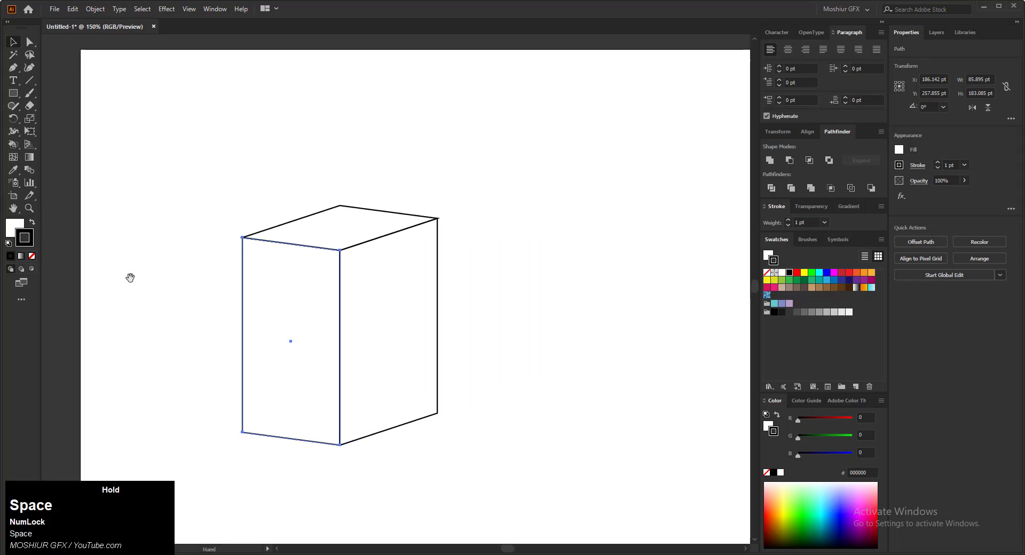
pyautogui.moveTo(83, 181); pyautogui.dragTo(544, 475)
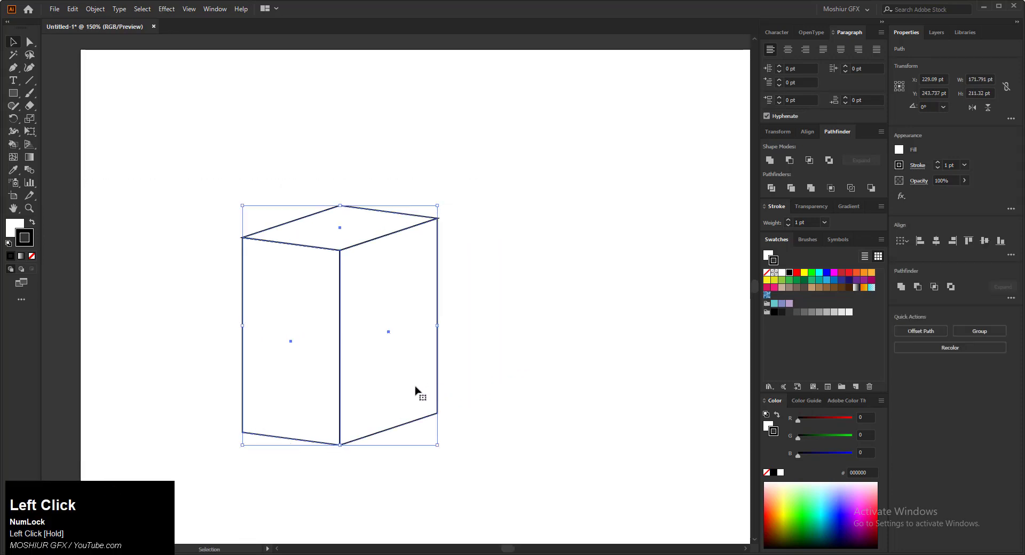
pyautogui.moveTo(417, 391); pyautogui.dragTo(628, 373)
pyautogui.moveTo(695, 343); pyautogui.dragTo(544, 270)
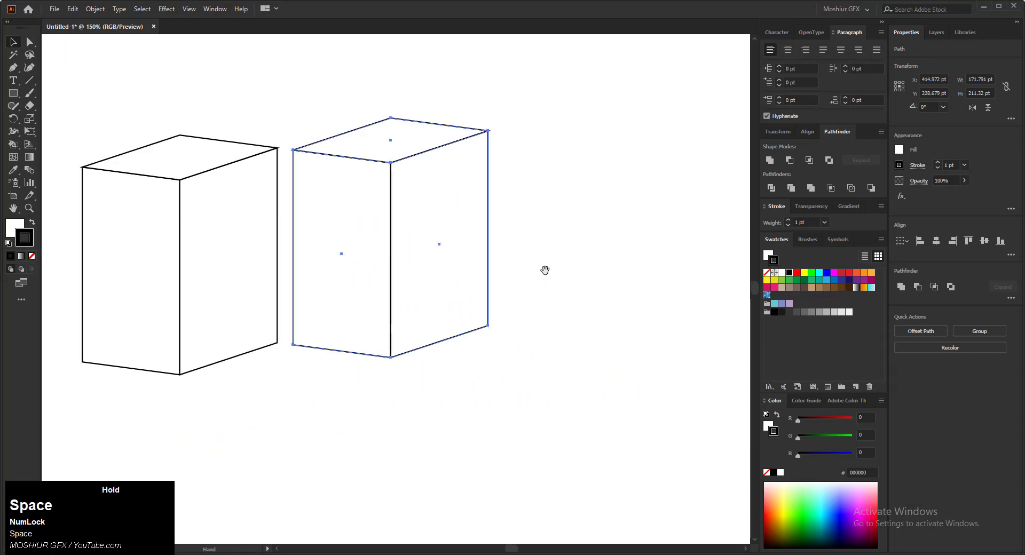
pyautogui.moveTo(455, 285); pyautogui.dragTo(501, 283)
pyautogui.click(608, 286)
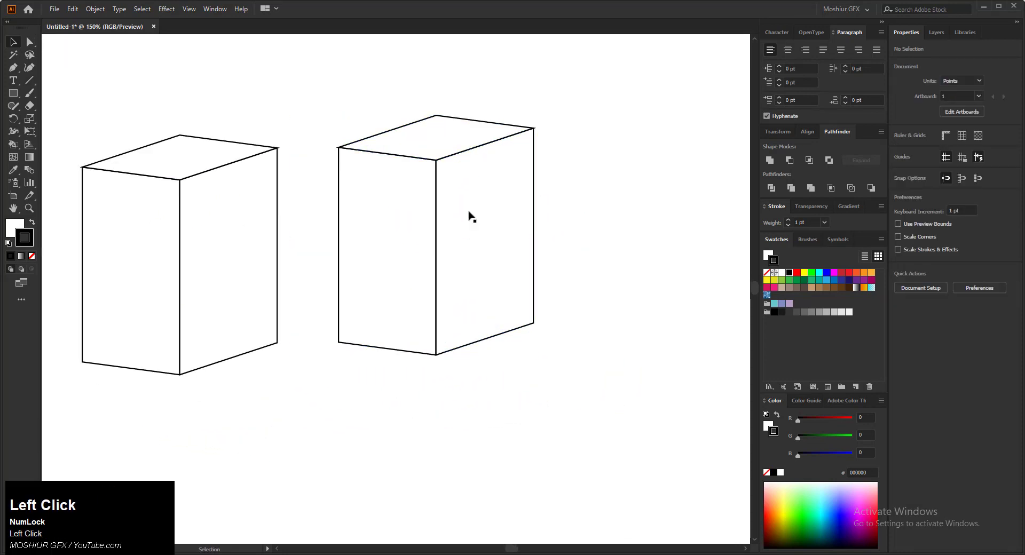
# Step: Try selecting only the lower corners of the copied cube with the Selection tool
pyautogui.moveTo(320, 92); pyautogui.dragTo(506, 376)
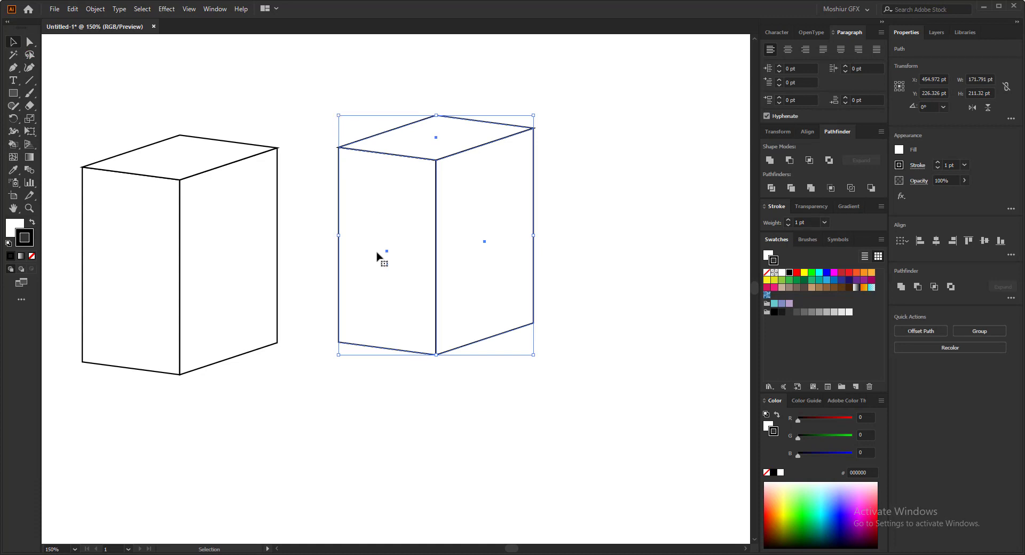
pyautogui.click(373, 427)
pyautogui.moveTo(322, 327); pyautogui.dragTo(550, 350)
pyautogui.moveTo(312, 310); pyautogui.dragTo(549, 353)
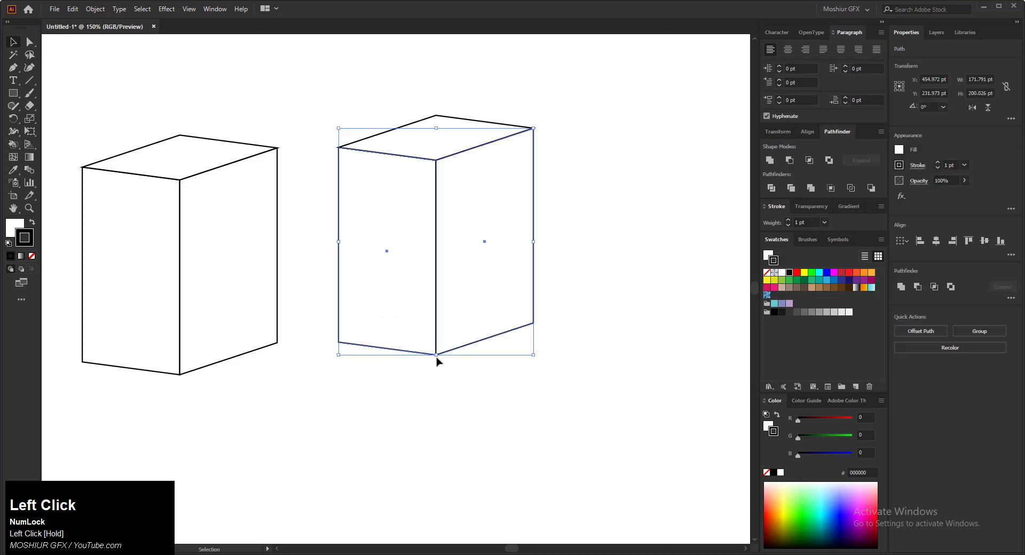
pyautogui.moveTo(437, 355); pyautogui.dragTo(437, 355)
# Step: Select the copied cube's bottom anchors with the Direct Selection tool and raise them about 144 pt, leaving a shallow lid shape
pyautogui.click(29, 42)
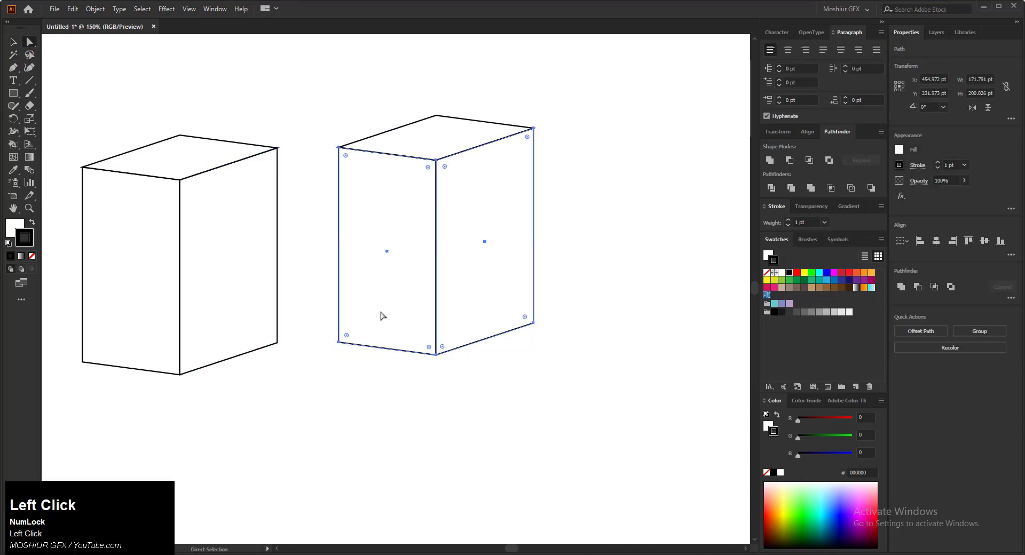
pyautogui.moveTo(306, 315); pyautogui.dragTo(553, 368)
pyautogui.moveTo(313, 317); pyautogui.dragTo(544, 363)
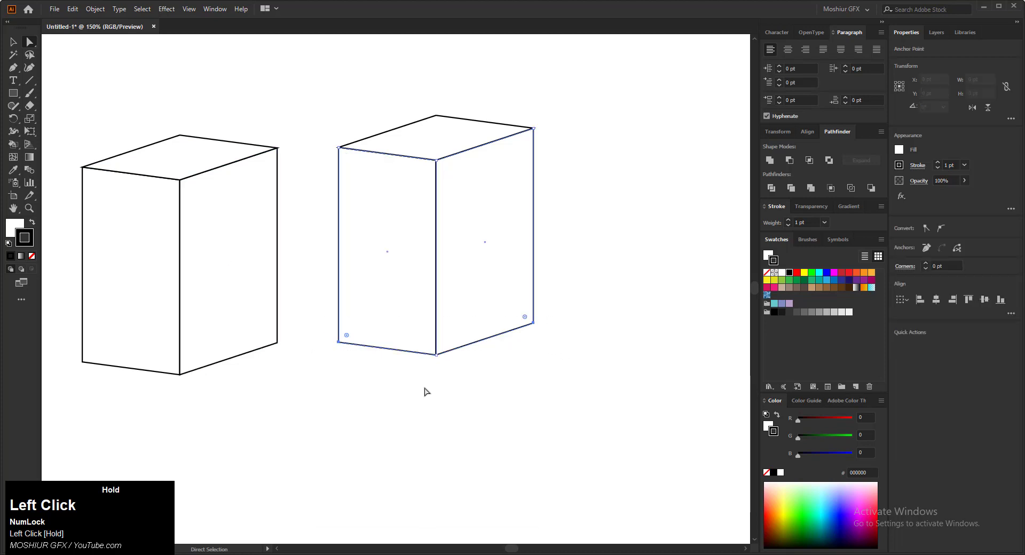
pyautogui.moveTo(322, 317); pyautogui.dragTo(582, 368)
pyautogui.moveTo(436, 354); pyautogui.dragTo(433, 192)
pyautogui.click(558, 272)
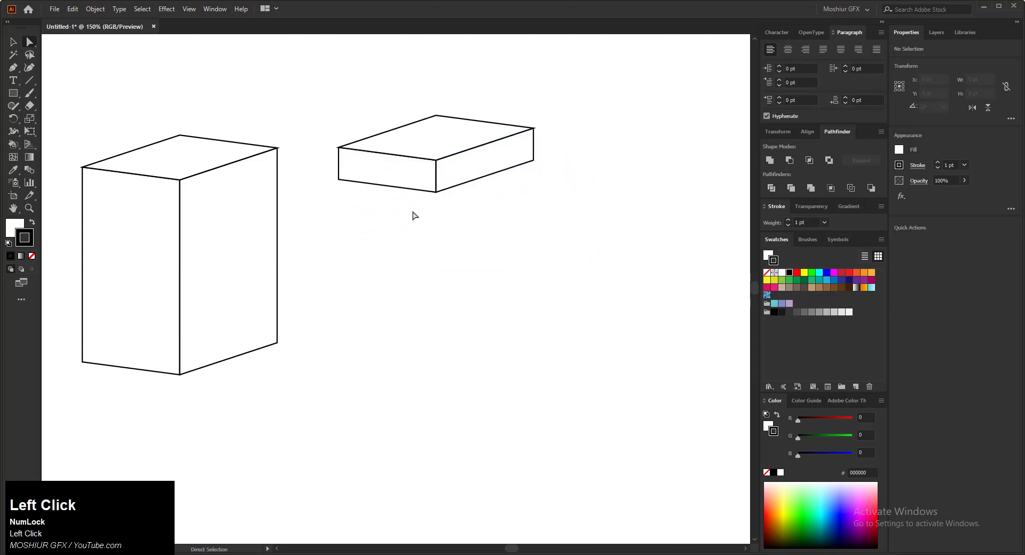
# Step: Select the whole lid and scale it proportionally from its centre to about 181 pt wide and 71.4 pt high
pyautogui.moveTo(425, 318); pyautogui.dragTo(441, 461)
pyautogui.moveTo(343, 259); pyautogui.dragTo(581, 363)
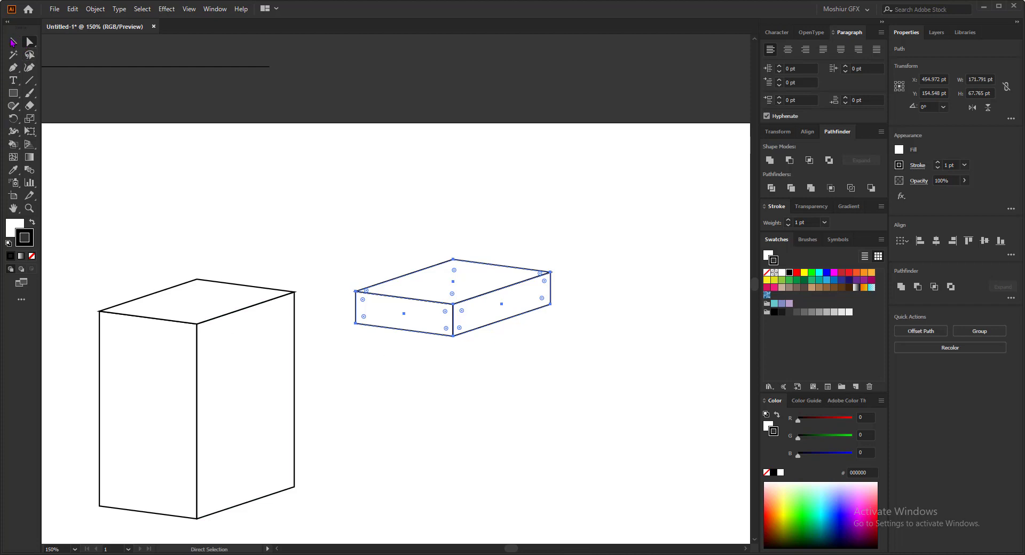
pyautogui.click(13, 42)
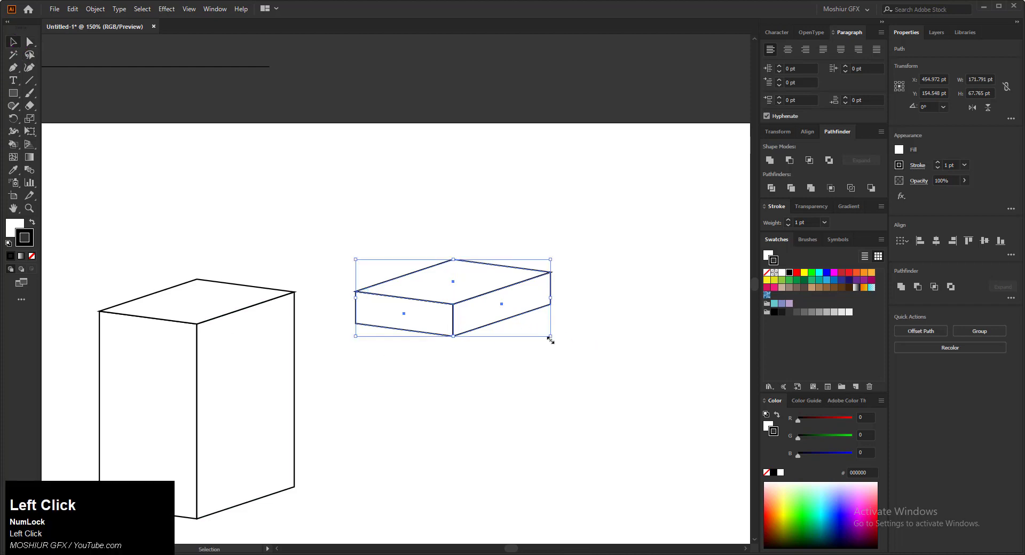
pyautogui.moveTo(550, 337); pyautogui.dragTo(556, 341)
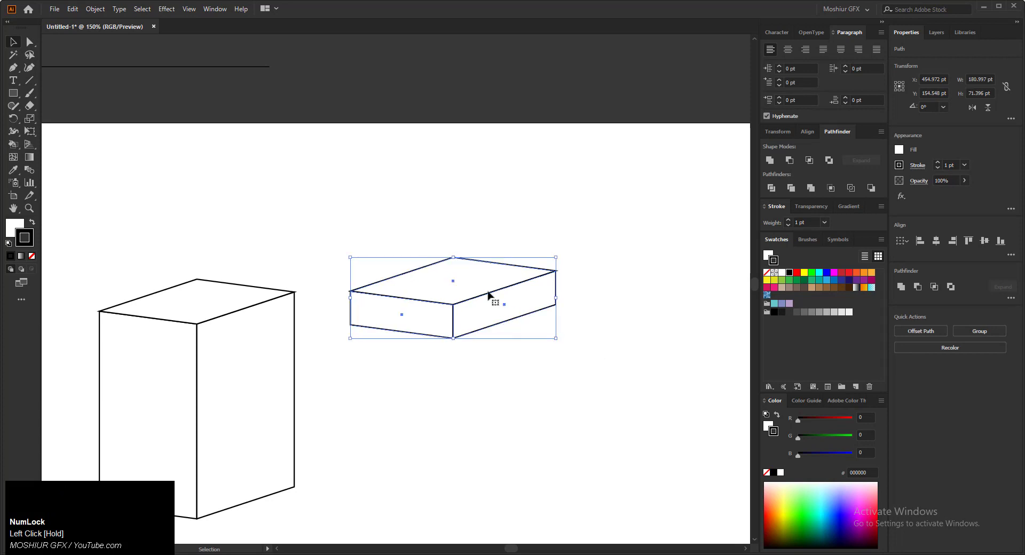
# Step: Move the lid onto the top of the tall box, centred on it at about X 229.1 pt, Y 172.1 pt
pyautogui.moveTo(484, 297); pyautogui.dragTo(228, 316)
pyautogui.press('space')
pyautogui.moveTo(351, 370); pyautogui.dragTo(441, 339)
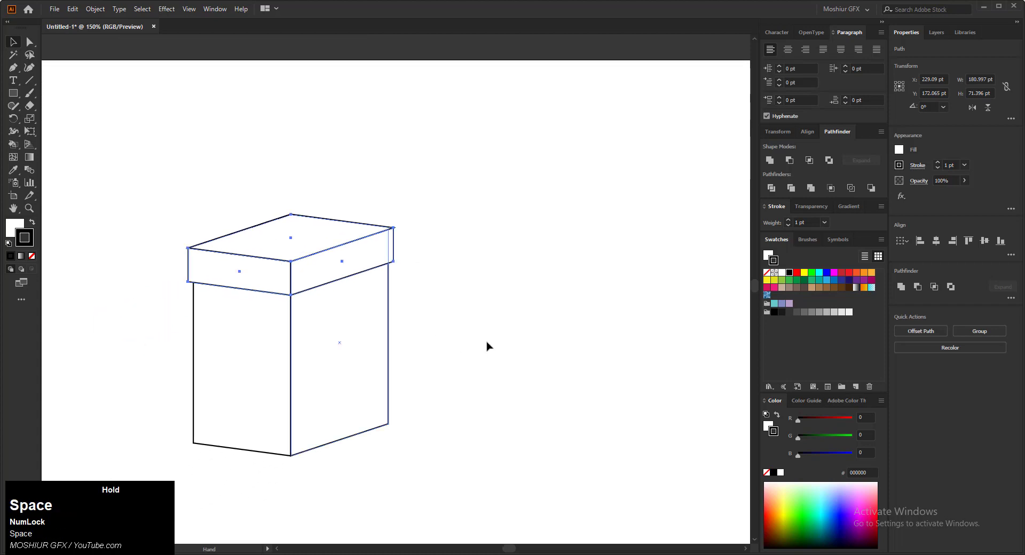
pyautogui.click(625, 491)
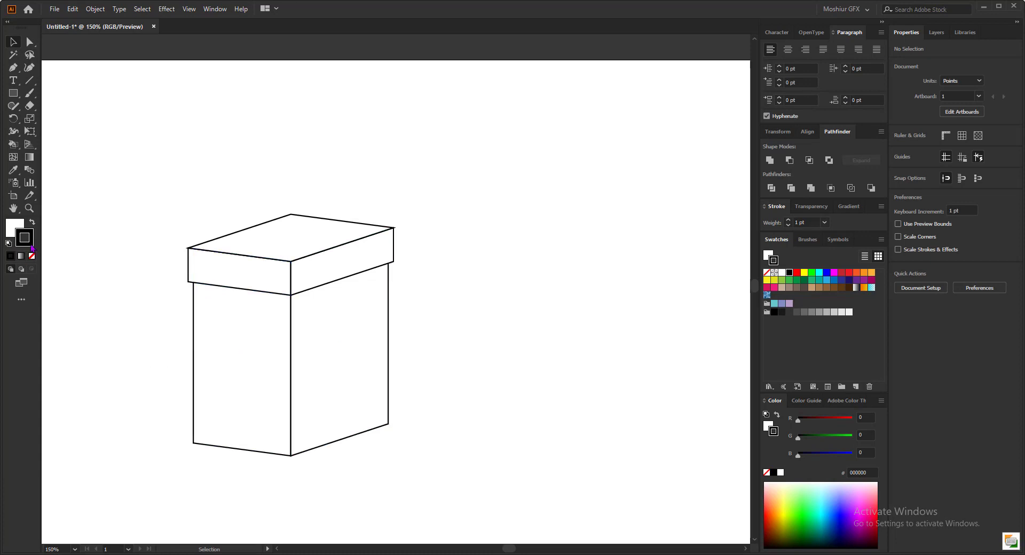
# Step: Select the box together with its lid and apply the default fill and stroke
pyautogui.moveTo(165, 158); pyautogui.dragTo(427, 459)
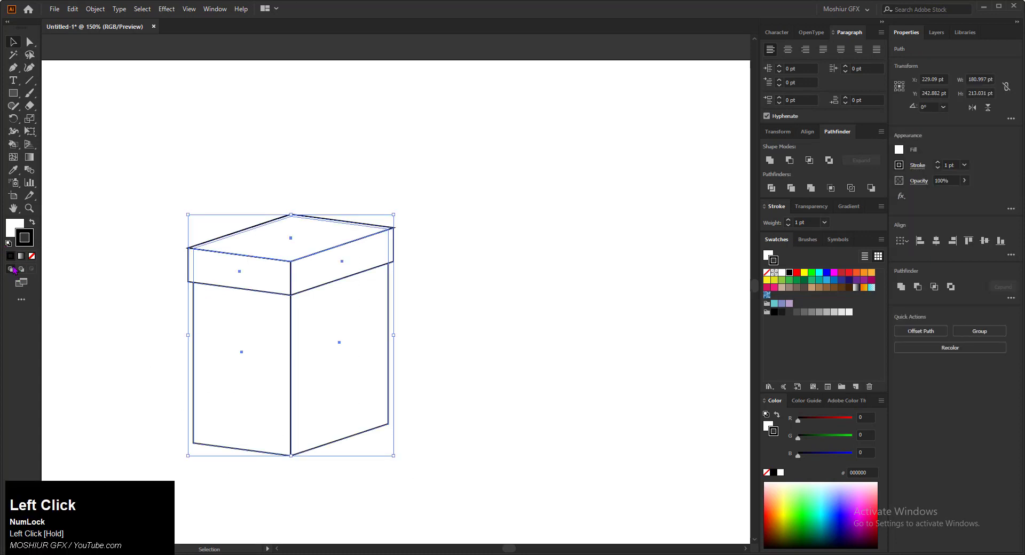
pyautogui.click(7, 245)
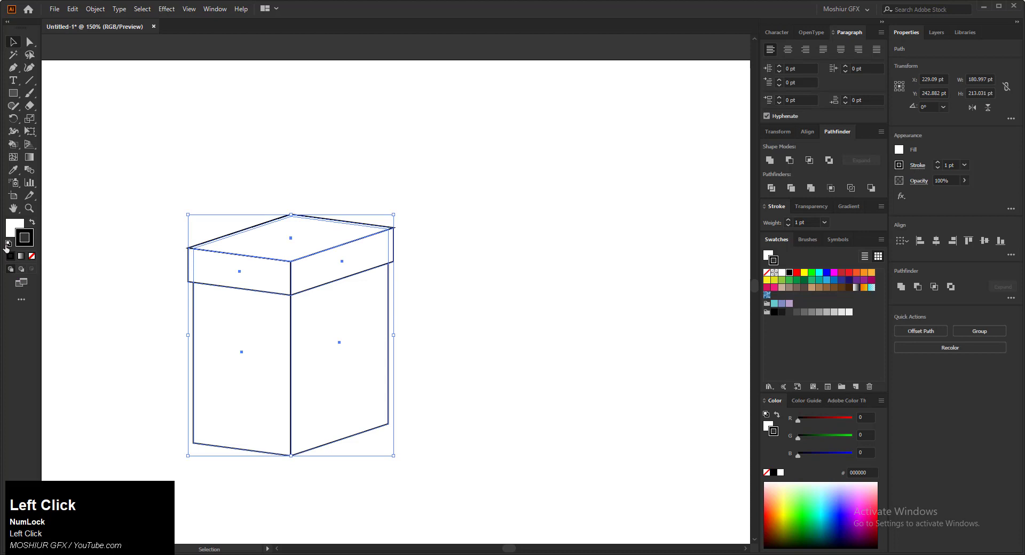
pyautogui.click(96, 283)
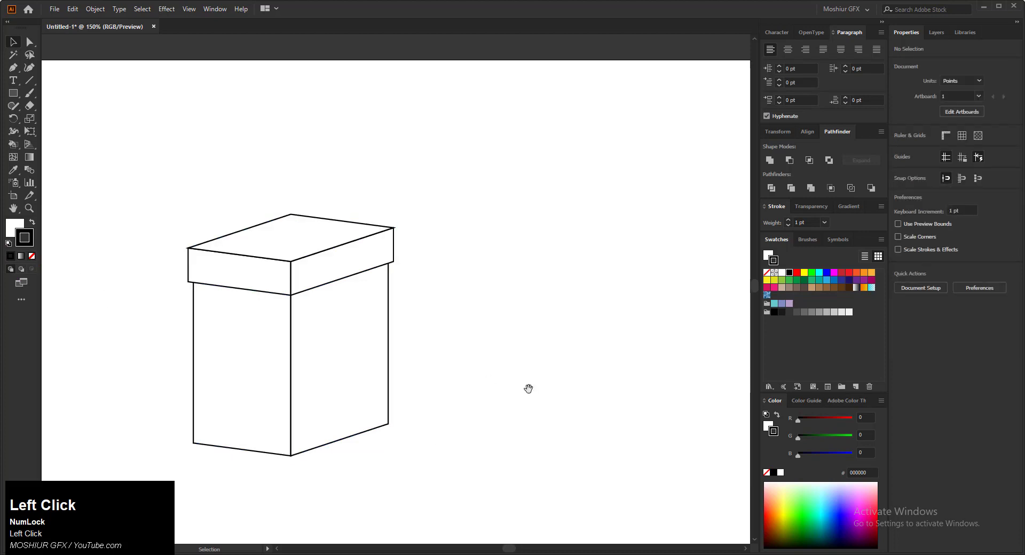
# Step: Select the complete lidded box and move it off the artboard to the left
pyautogui.press('space')
pyautogui.moveTo(528, 389); pyautogui.dragTo(494, 299)
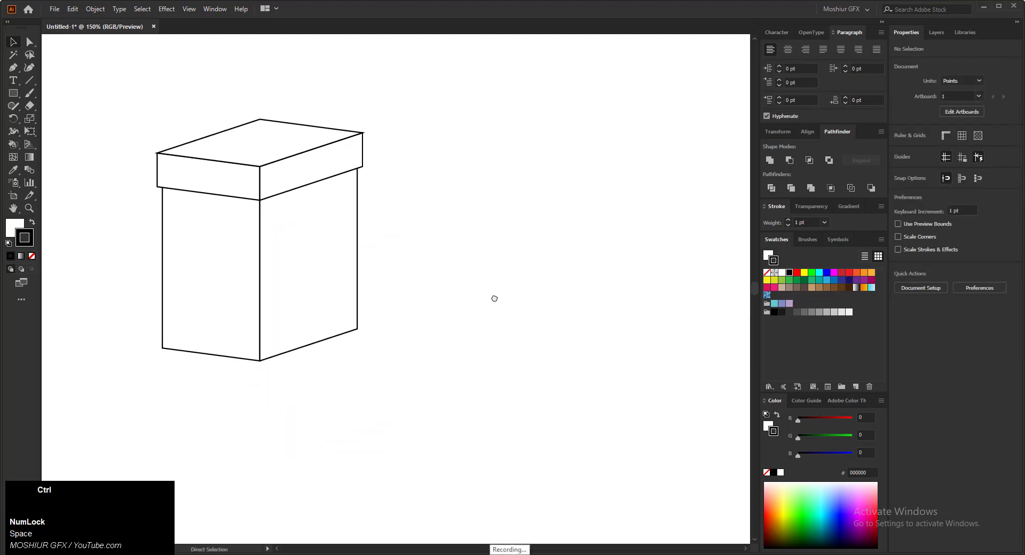
pyautogui.hotkey('ctrl', '-')
pyautogui.hotkey('ctrl', '-')
pyautogui.click(471, 297)
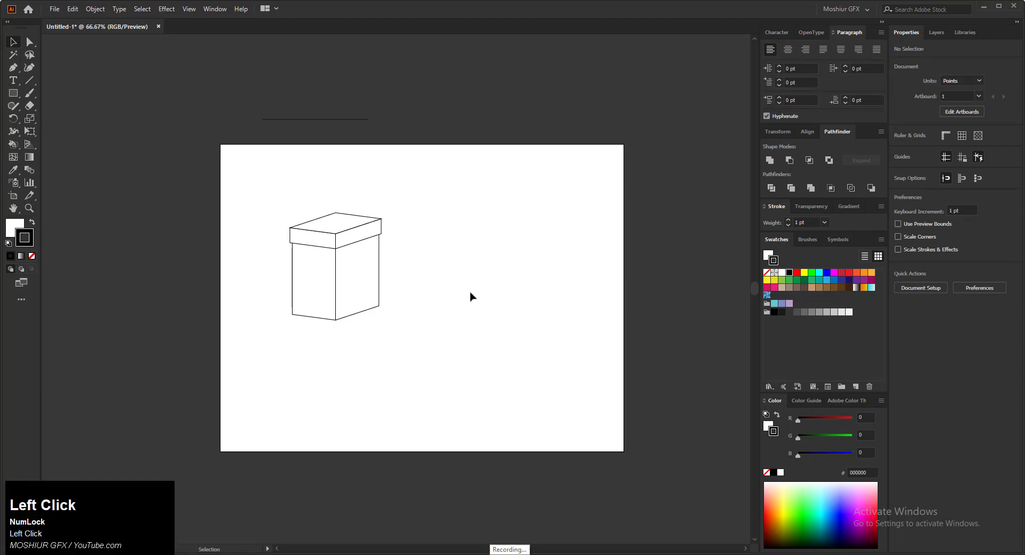
pyautogui.moveTo(277, 221); pyautogui.dragTo(352, 283)
pyautogui.moveTo(296, 257); pyautogui.dragTo(169, 216)
pyautogui.click(516, 357)
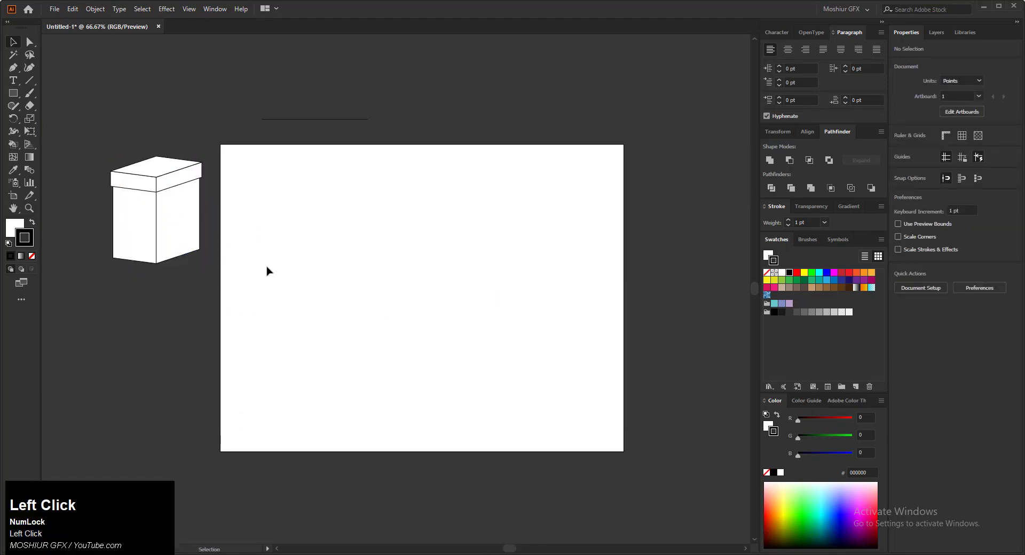
# Step: Draw a square about 202.6 pt wide from its centre and move it to about X 372.7 pt, Y 324.6 pt
pyautogui.click(11, 96)
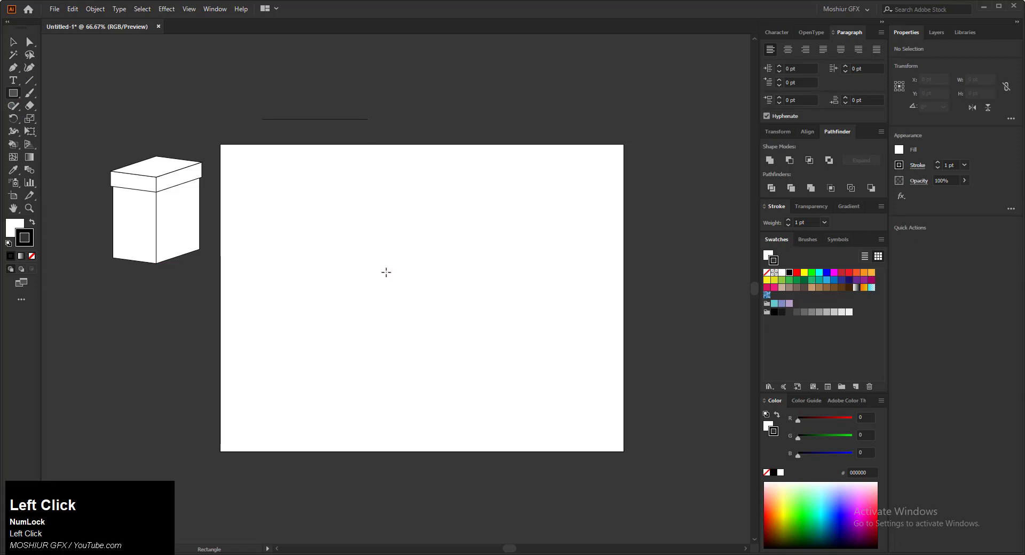
pyautogui.moveTo(315, 218); pyautogui.dragTo(367, 268)
pyautogui.click(13, 42)
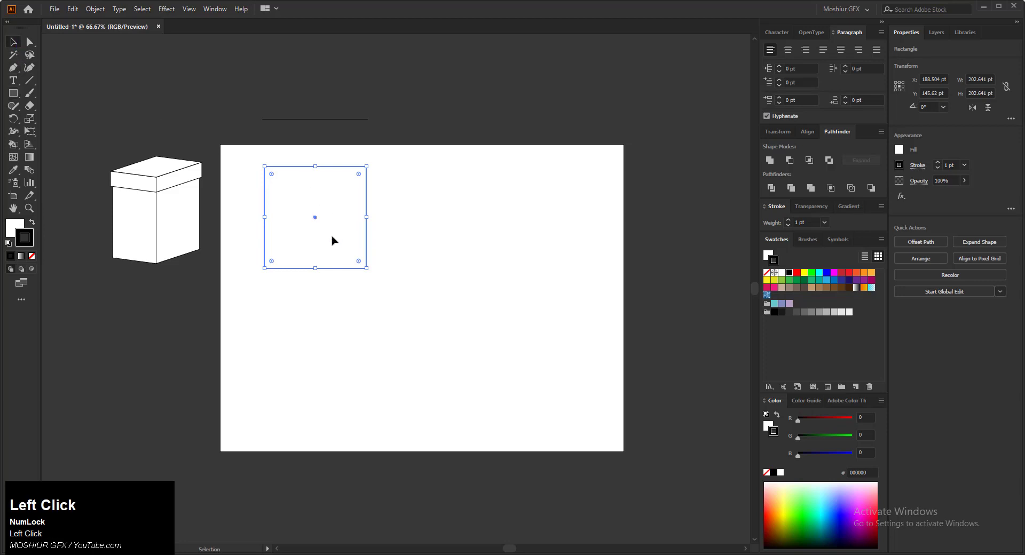
pyautogui.moveTo(331, 240); pyautogui.dragTo(424, 330)
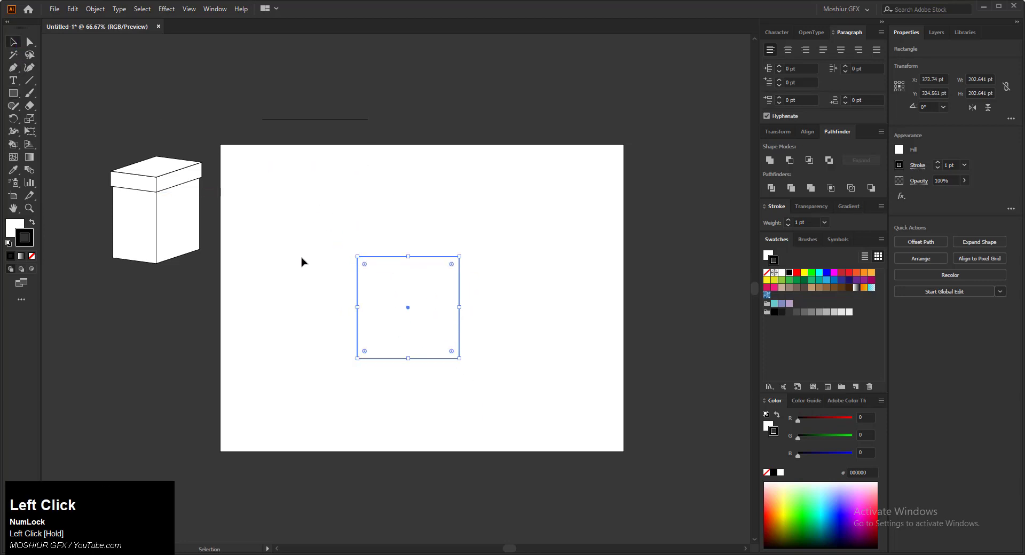
pyautogui.click(14, 93)
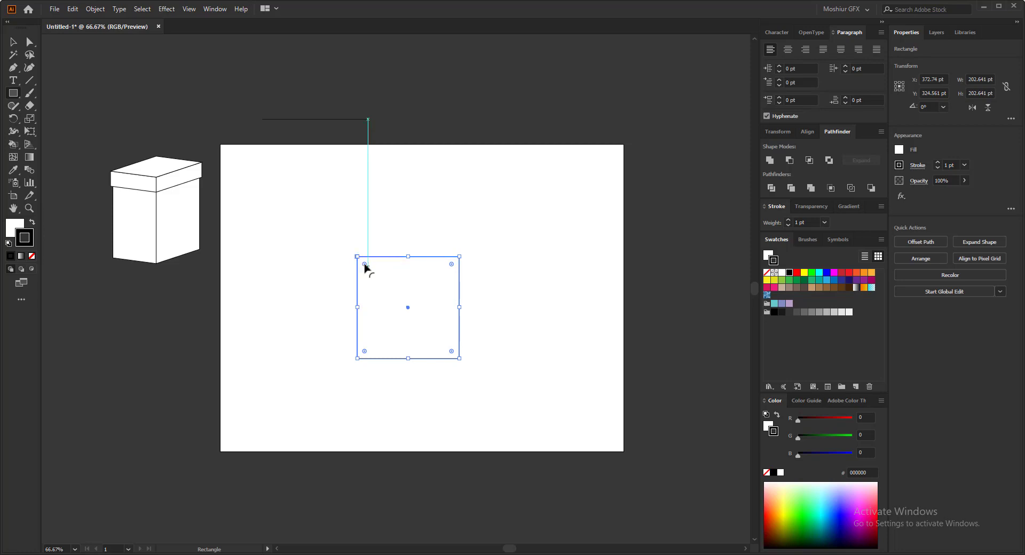
pyautogui.click(507, 425)
pyautogui.click(536, 300)
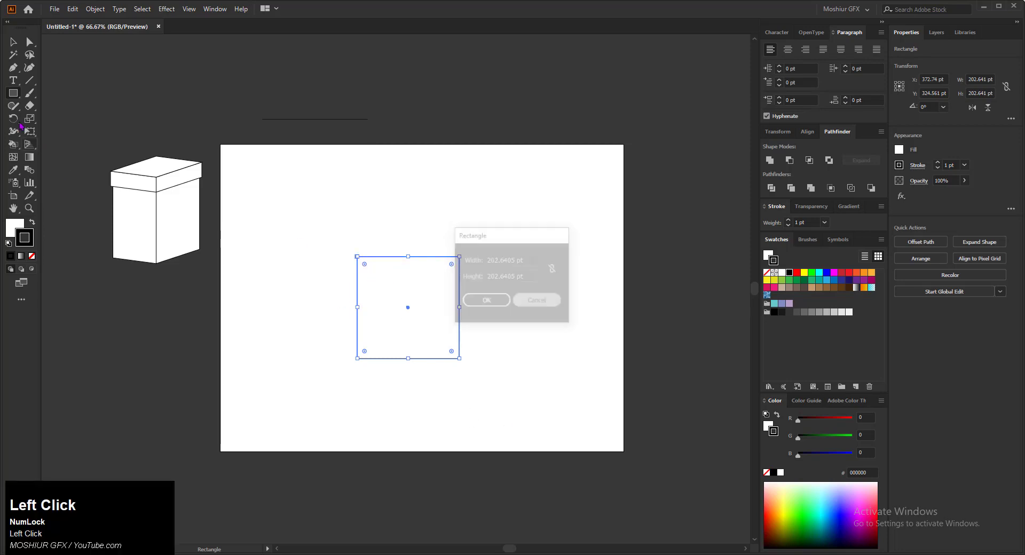
# Step: Round the square's upper-left and lower-right corners together to a radius of about 202.6 pt, forming a leaf shape
pyautogui.click(13, 42)
pyautogui.click(30, 42)
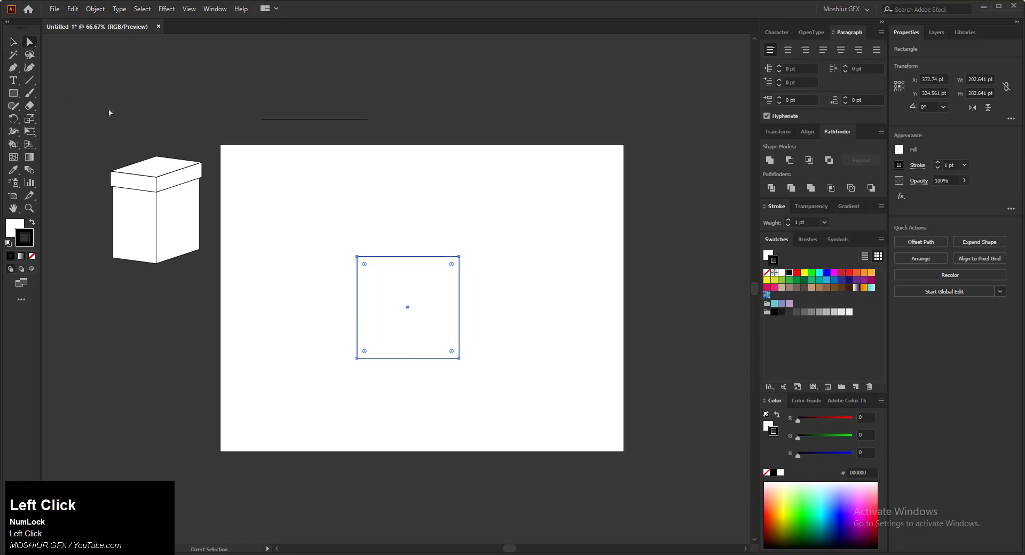
pyautogui.click(286, 198)
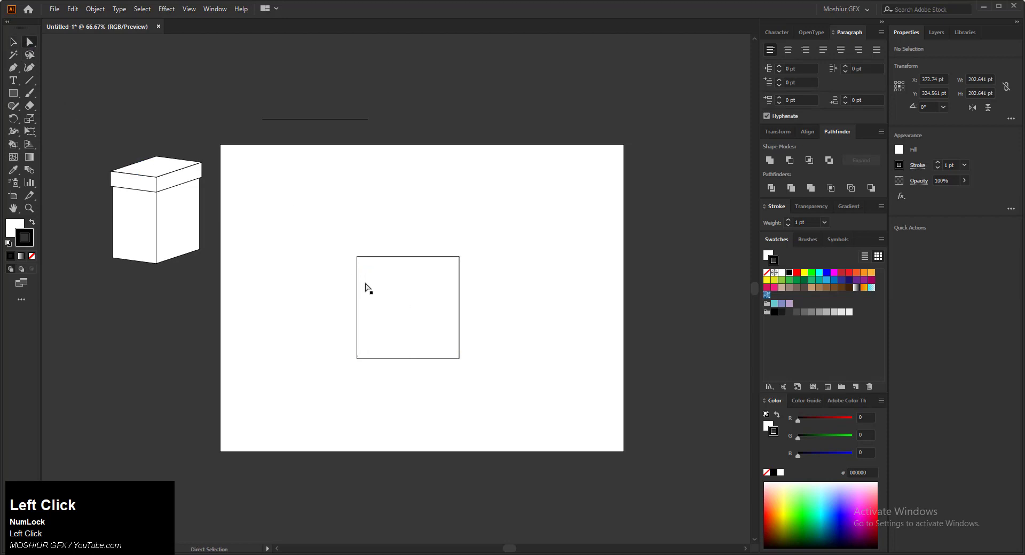
pyautogui.click(357, 257)
pyautogui.keyDown('shift'); pyautogui.click(460, 360); pyautogui.keyUp('shift')
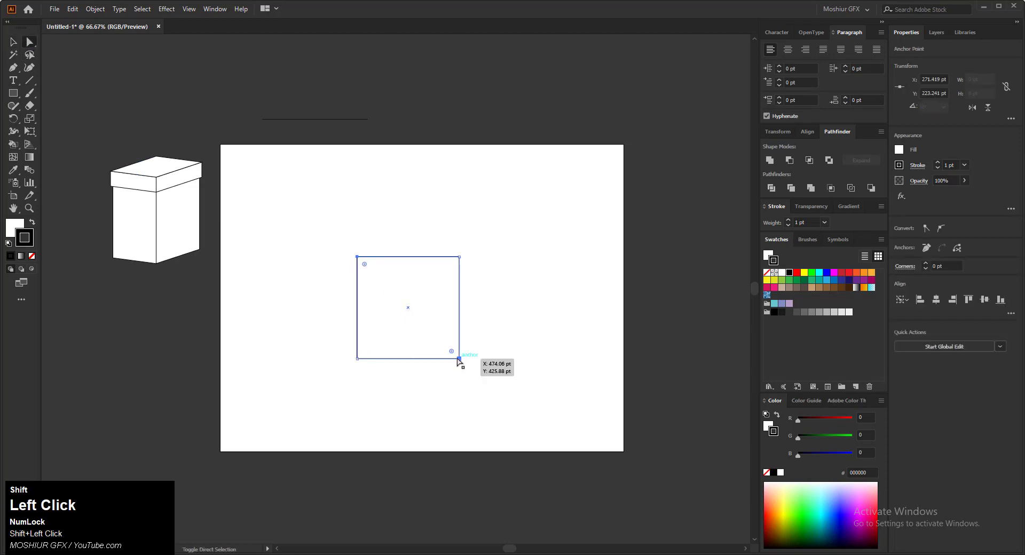
pyautogui.moveTo(453, 354); pyautogui.dragTo(333, 261)
# Step: Rotate the leaf shape clockwise until it lies nearly horizontal, and deselect it
pyautogui.click(13, 42)
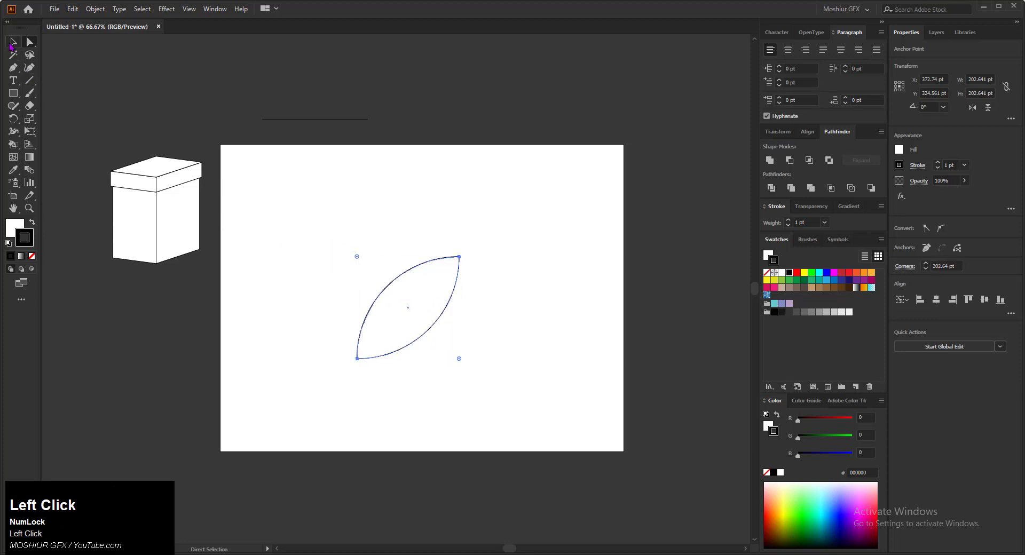
pyautogui.click(418, 255)
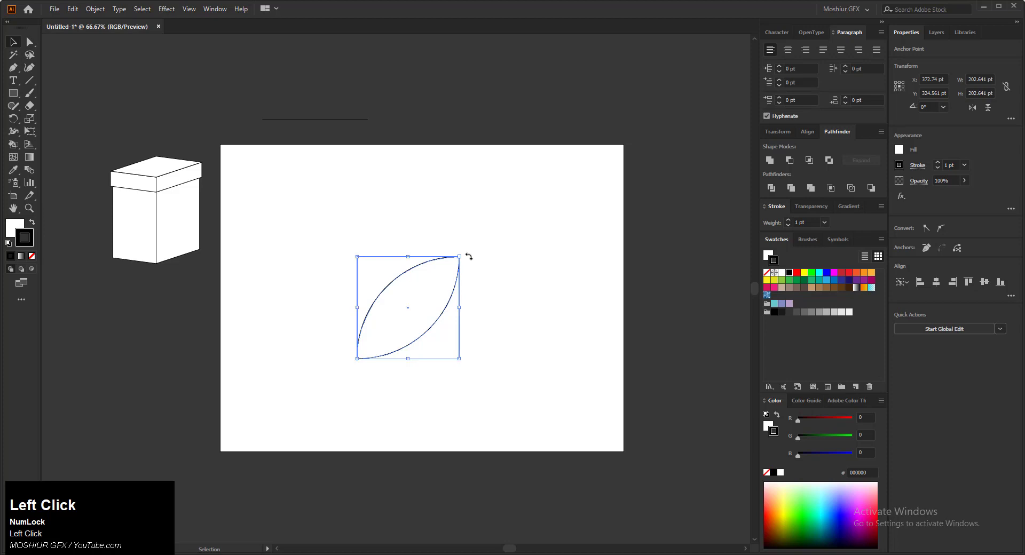
pyautogui.moveTo(468, 256); pyautogui.dragTo(510, 311)
pyautogui.click(501, 444)
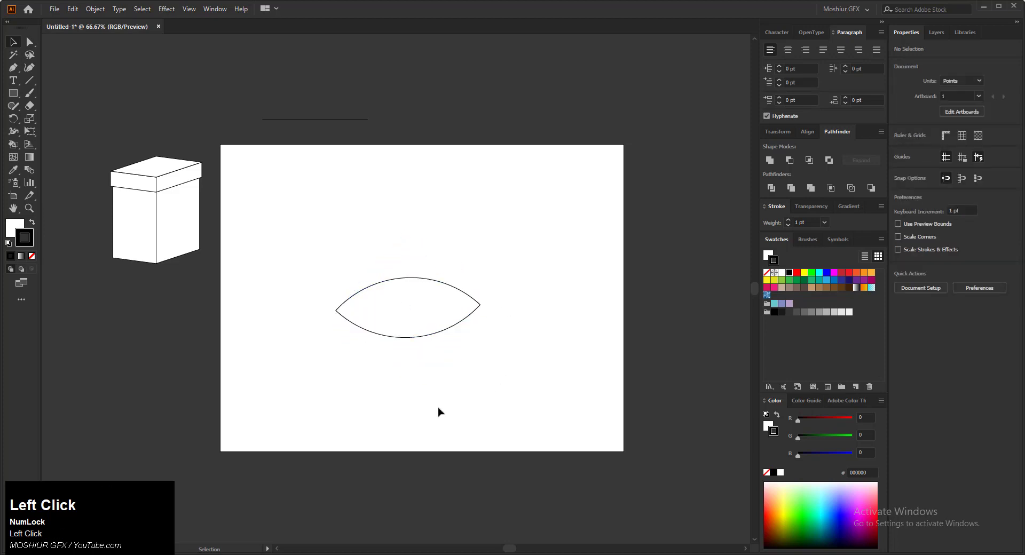
# Step: Draw a circle about 71.6 pt wide from the leaf shape's centre, with a black fill and no stroke
pyautogui.rightClick(13, 93)
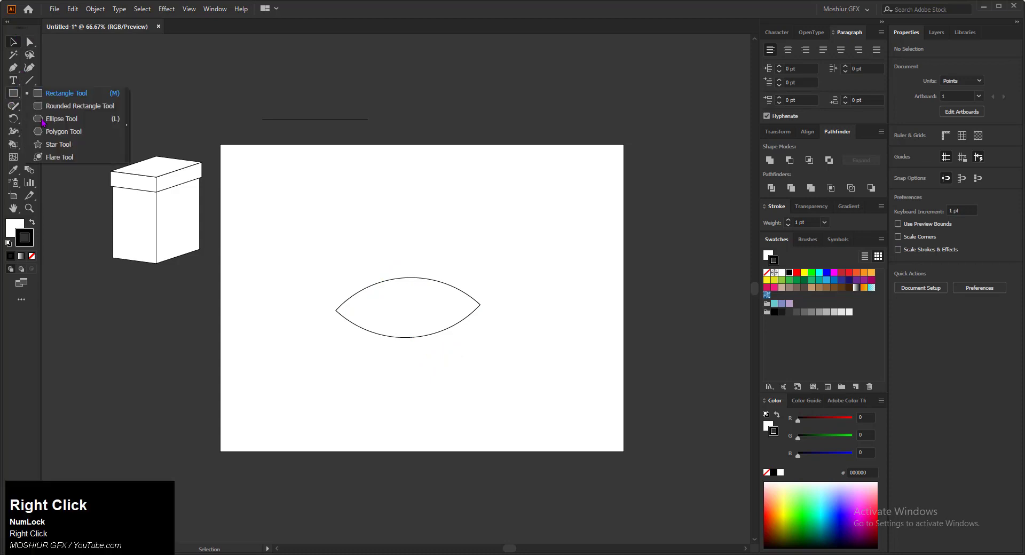
pyautogui.click(59, 118)
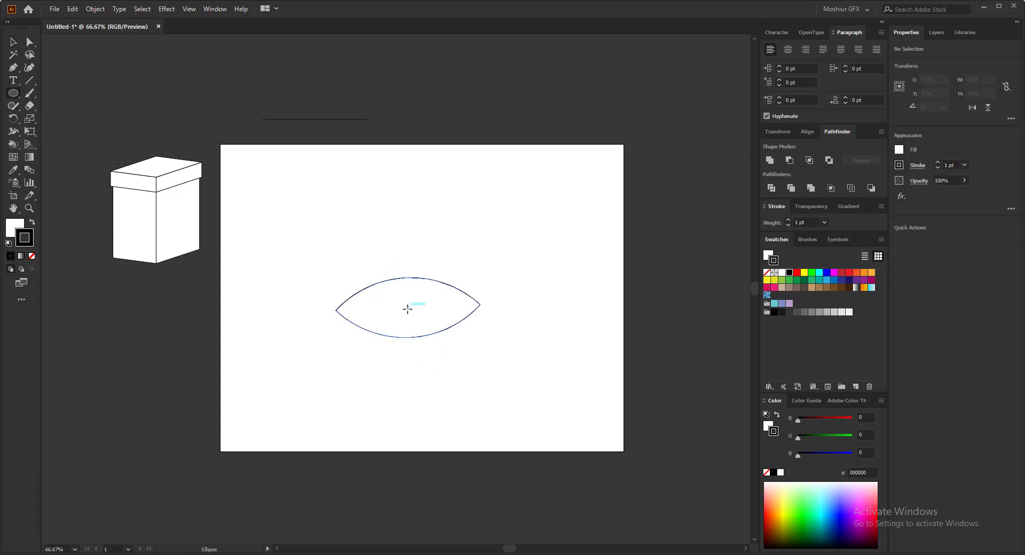
pyautogui.moveTo(407, 307); pyautogui.dragTo(425, 324)
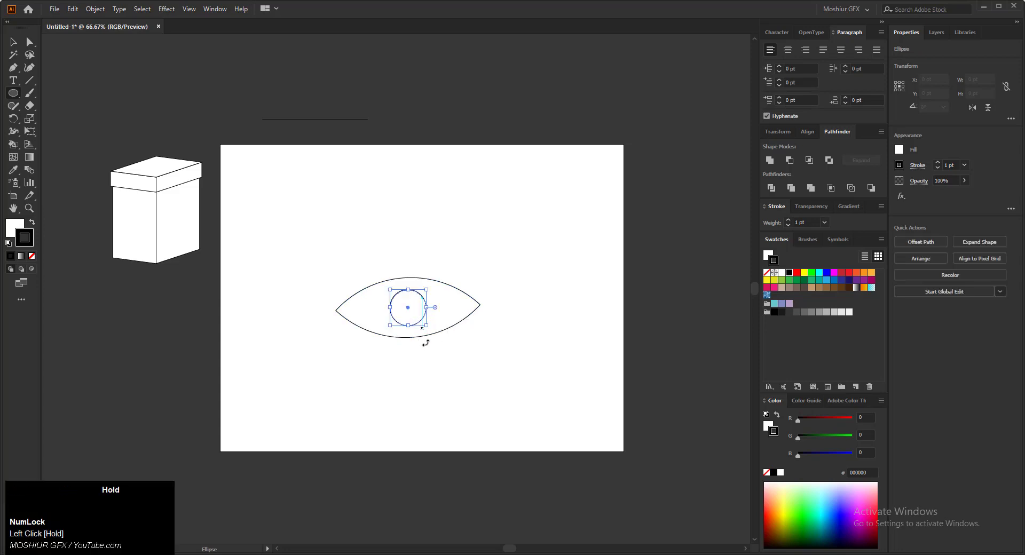
pyautogui.click(32, 225)
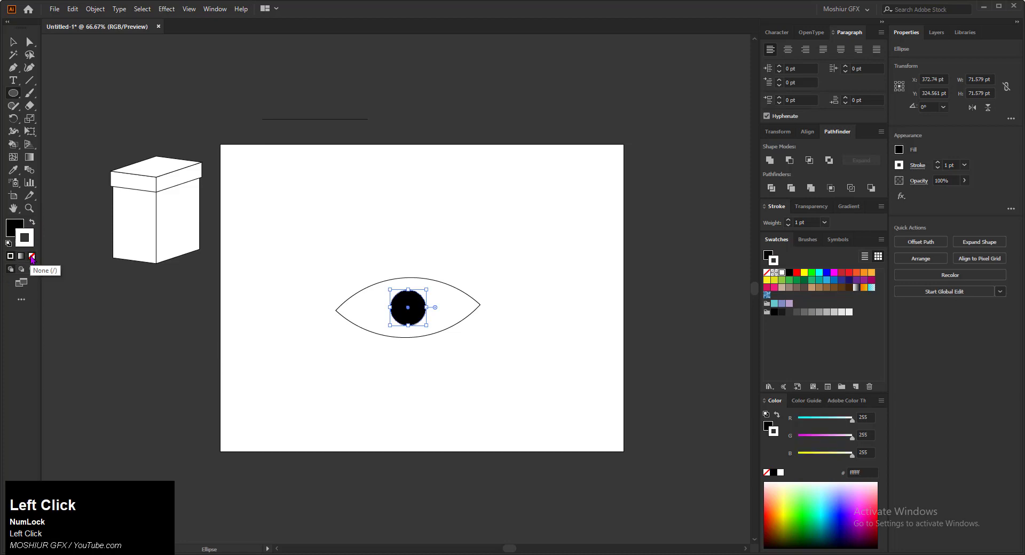
pyautogui.click(31, 257)
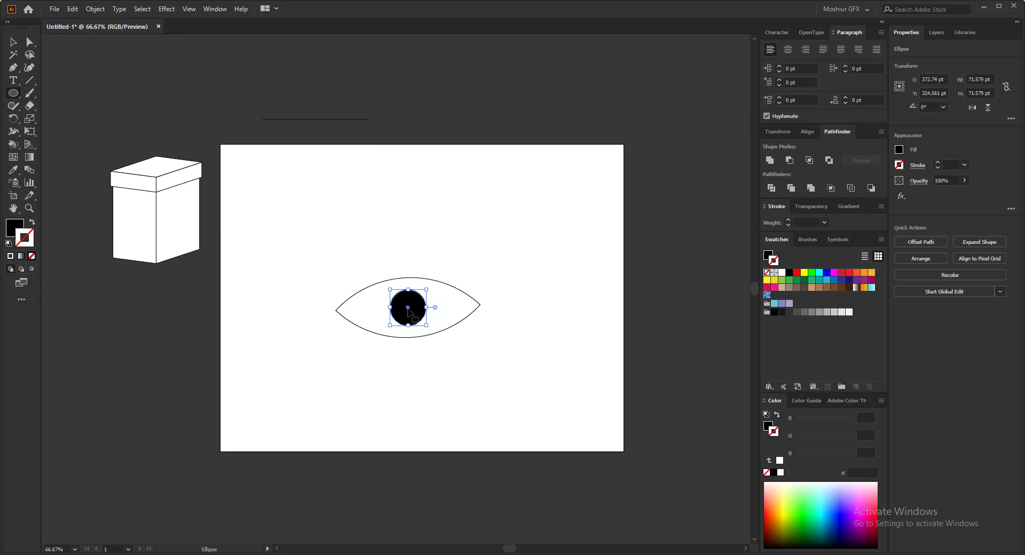
pyautogui.click(16, 95)
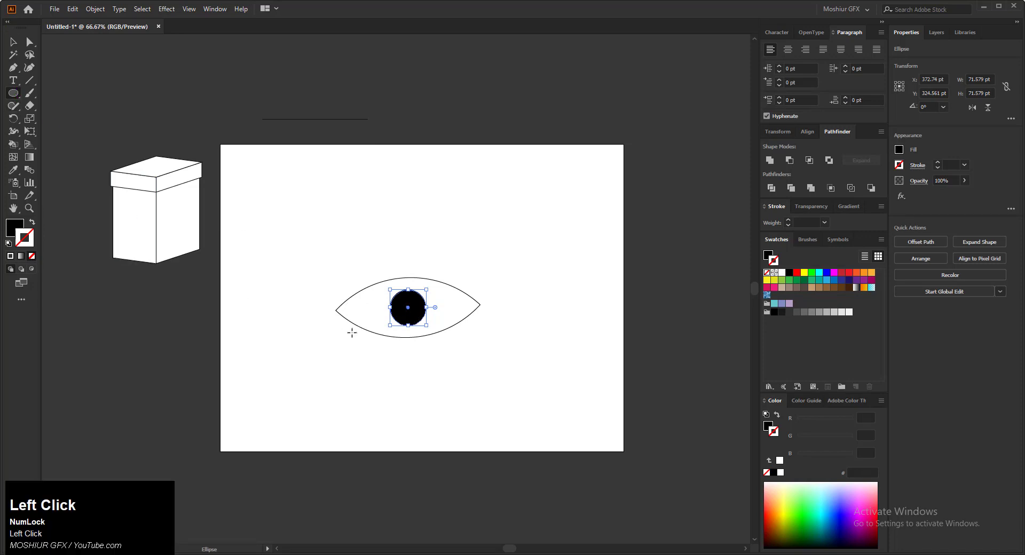
pyautogui.click(410, 321)
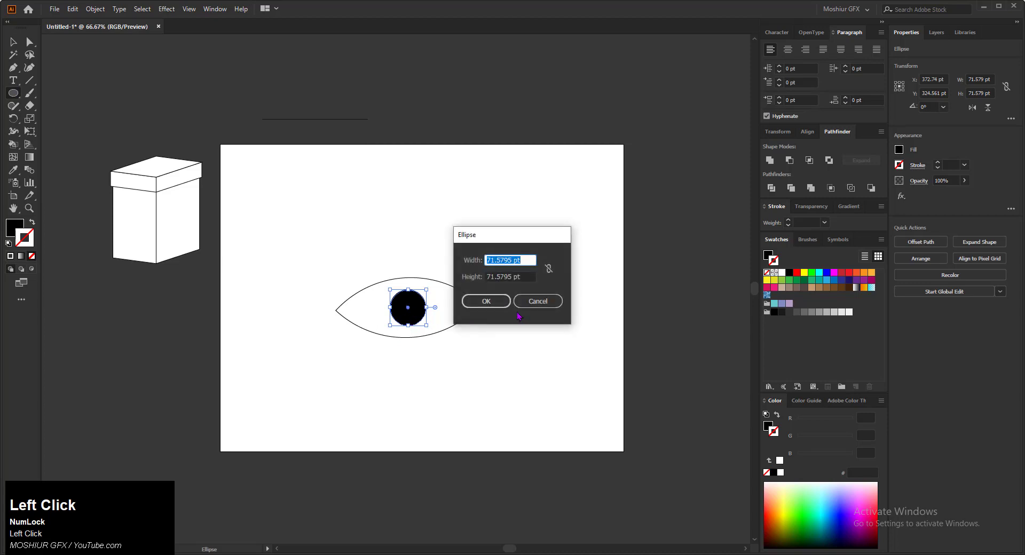
pyautogui.click(543, 299)
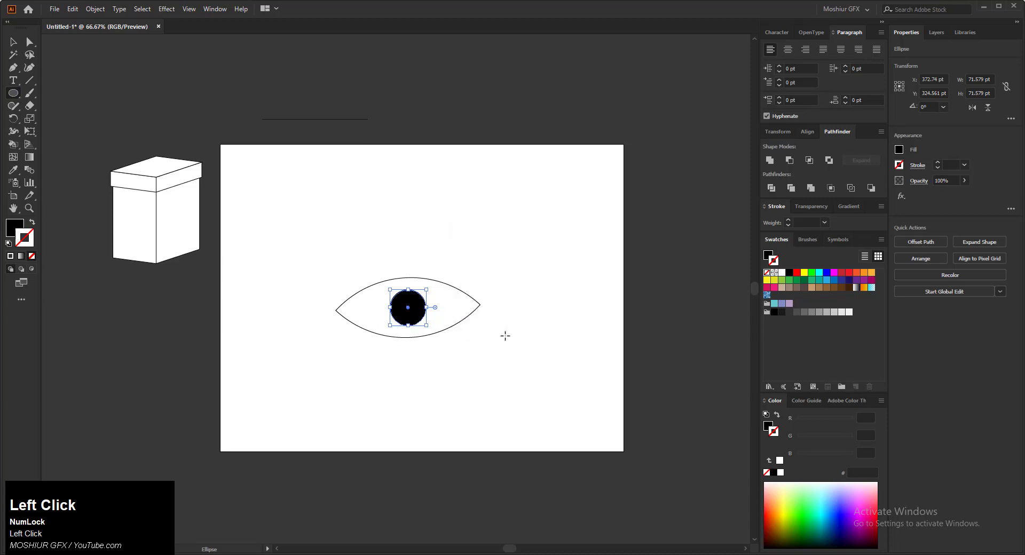
# Step: Draw a concentric circle about 50.6 pt wide inside the black circle, with a white fill and 1 pt black stroke, and deselect it
pyautogui.keyDown('ctrl'); pyautogui.click(468, 379); pyautogui.keyUp('ctrl')
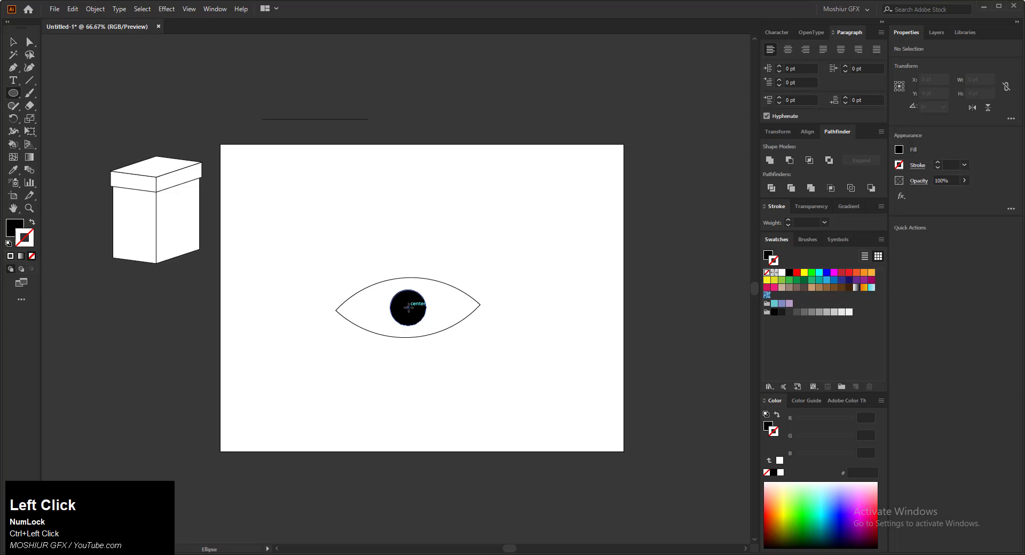
pyautogui.moveTo(406, 307); pyautogui.dragTo(421, 321)
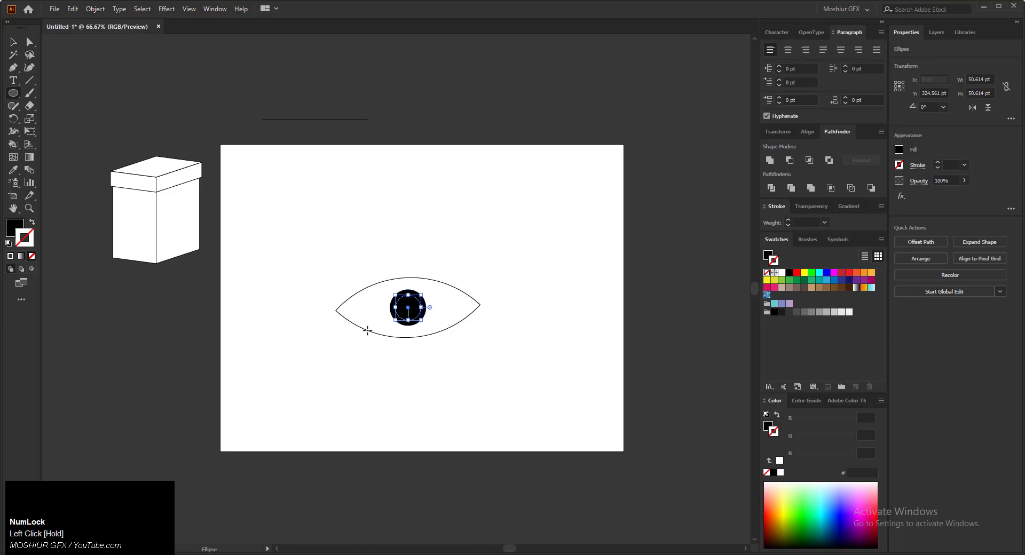
pyautogui.click(31, 223)
pyautogui.click(8, 244)
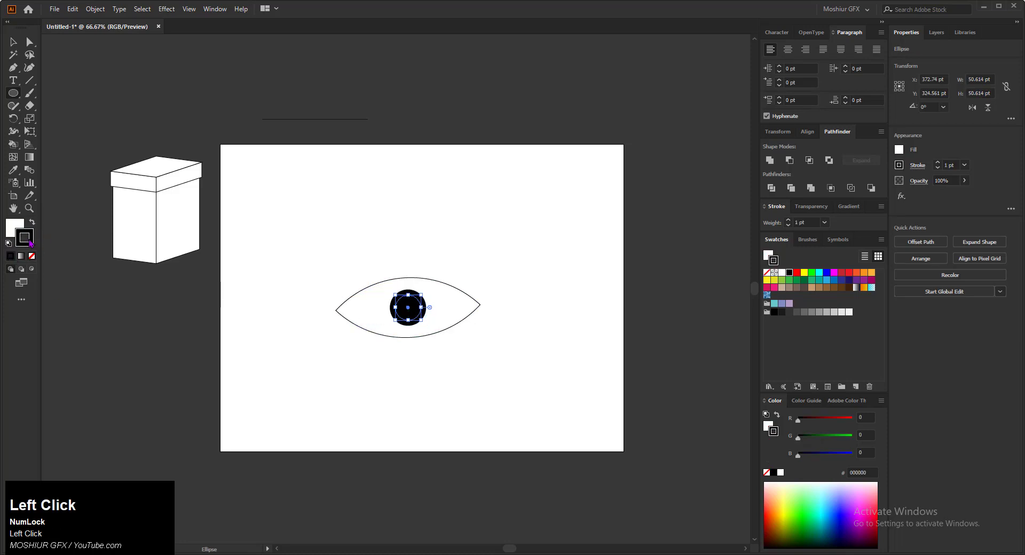
pyautogui.click(31, 223)
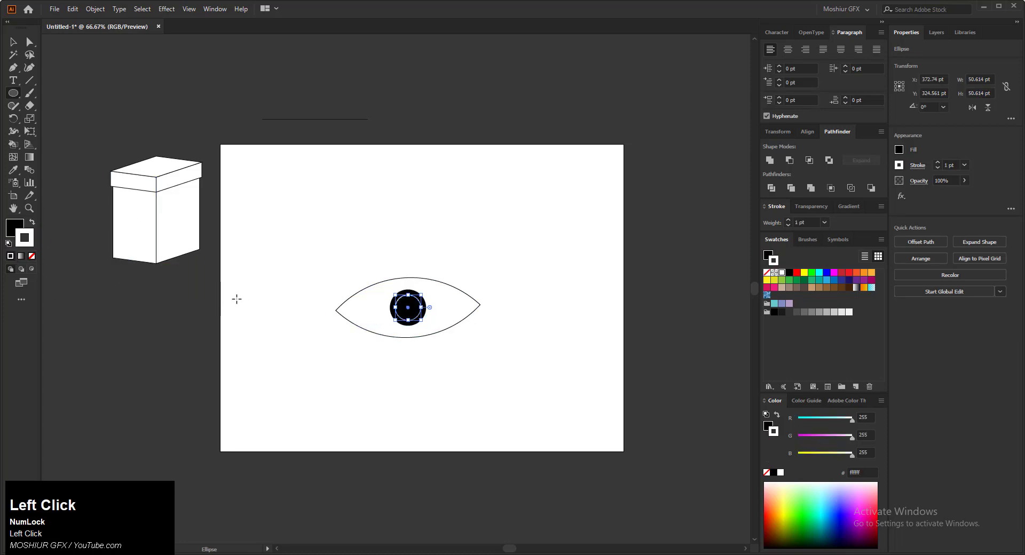
pyautogui.click(32, 223)
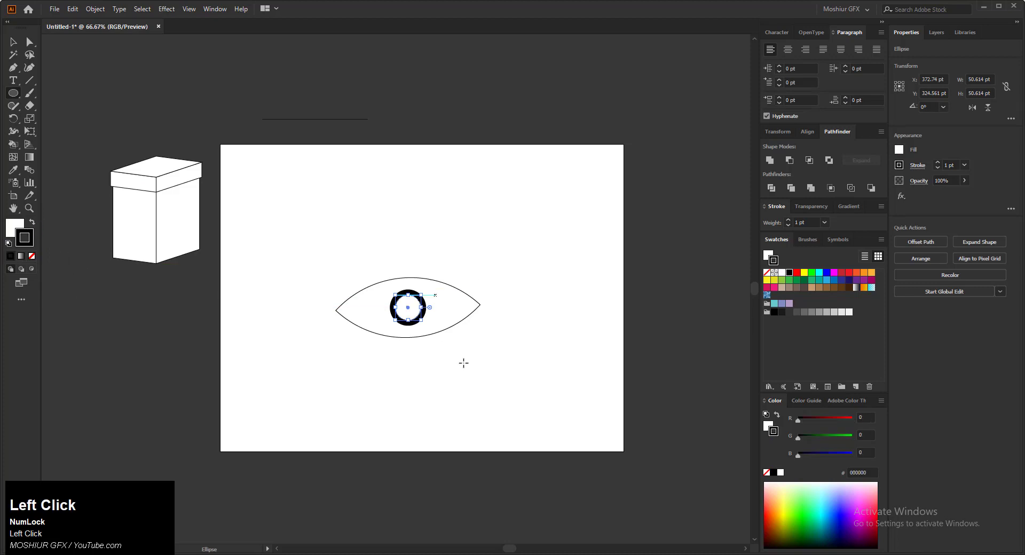
pyautogui.keyDown('ctrl'); pyautogui.click(421, 352); pyautogui.keyUp('ctrl')
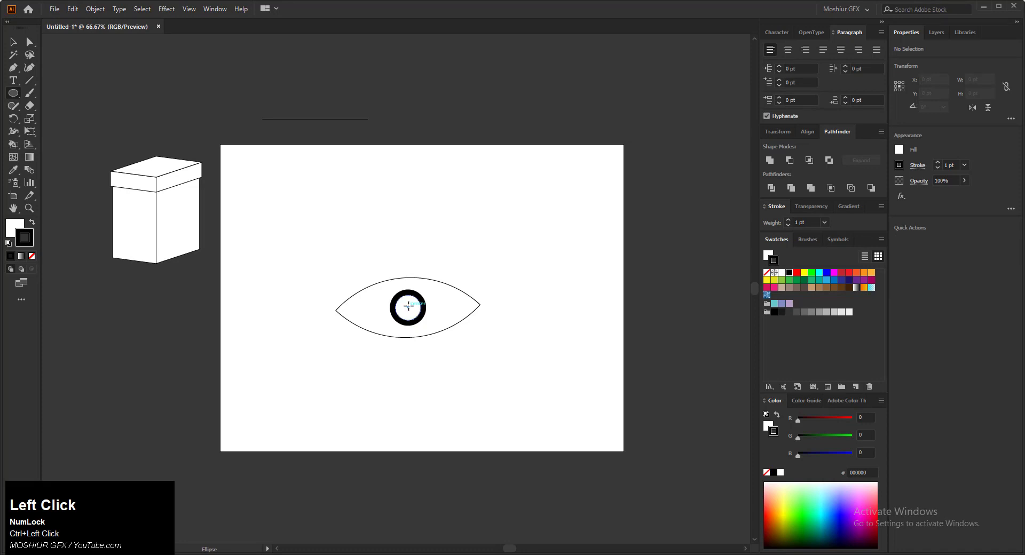
# Step: Draw a circle about 24.8 pt wide at the centre of the white circle, swap it to black fill and white stroke, and deselect it
pyautogui.moveTo(409, 308); pyautogui.dragTo(415, 313)
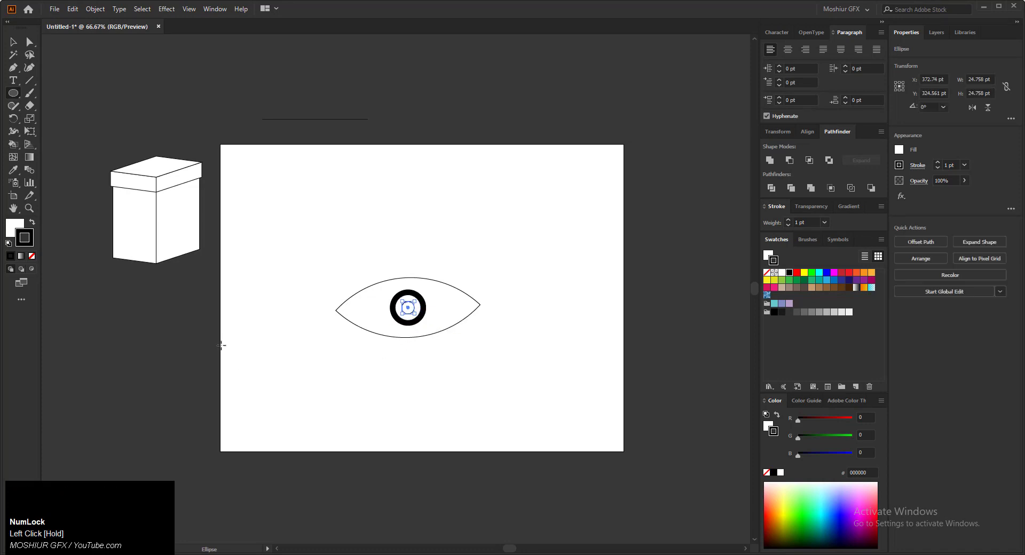
pyautogui.click(33, 227)
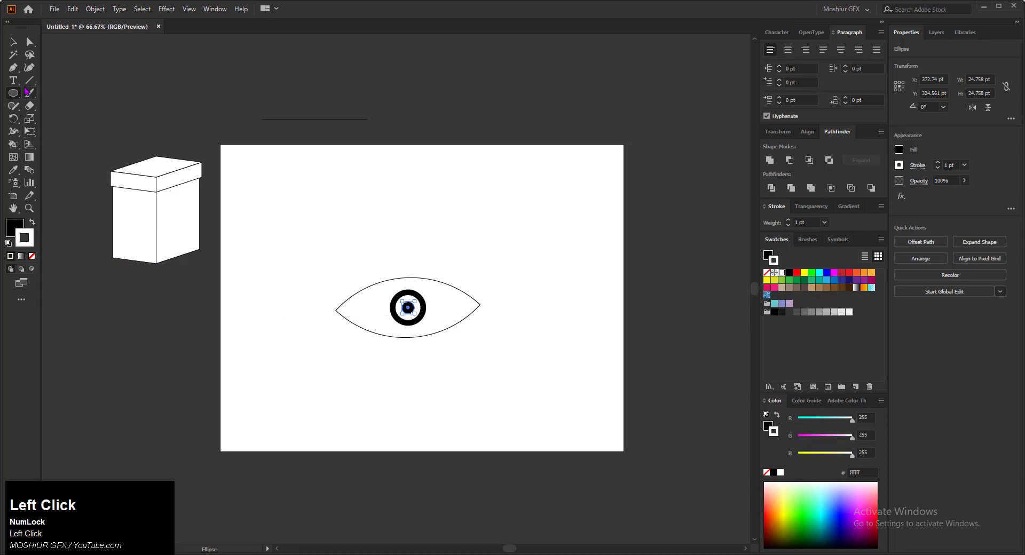
pyautogui.click(7, 43)
pyautogui.click(597, 487)
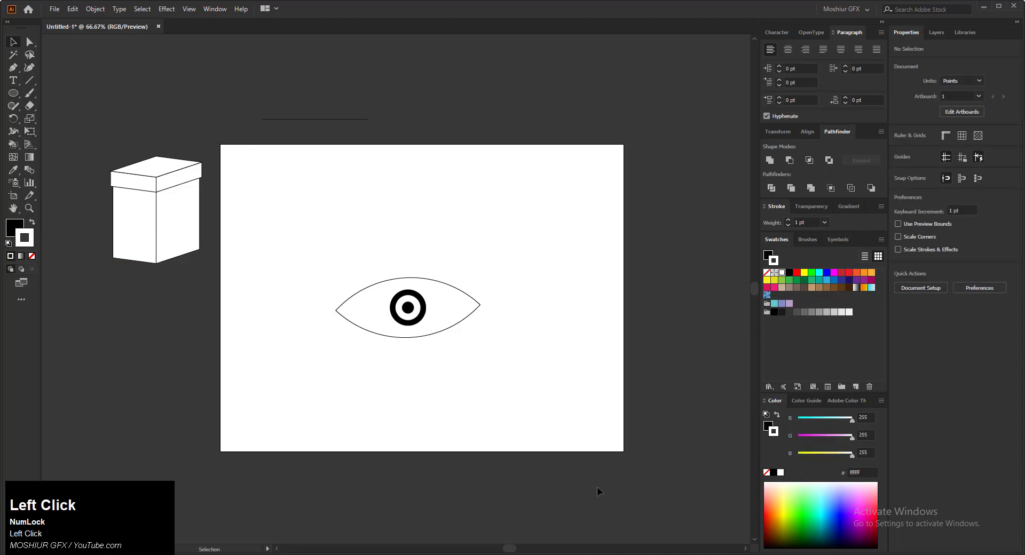
# Step: Shrink the white middle circle about its centre to a thin ring around the innermost black circle, and deselect it
pyautogui.click(411, 320)
pyautogui.moveTo(420, 321); pyautogui.dragTo(425, 325)
pyautogui.click(472, 404)
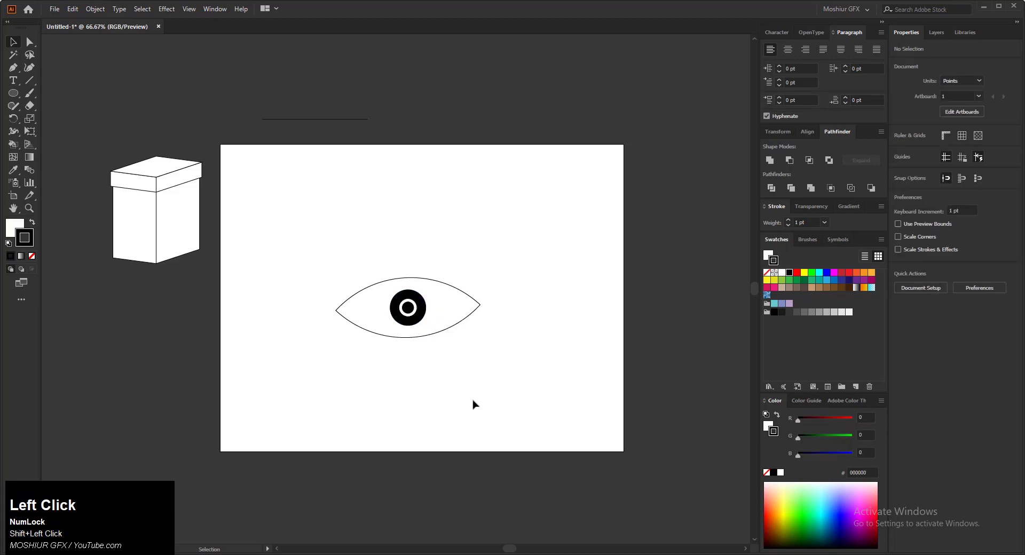
# Step: Remove the stroke from the leaf-shaped eye outline and deselect it
pyautogui.click(437, 392)
pyautogui.click(403, 339)
pyautogui.click(31, 255)
pyautogui.click(462, 365)
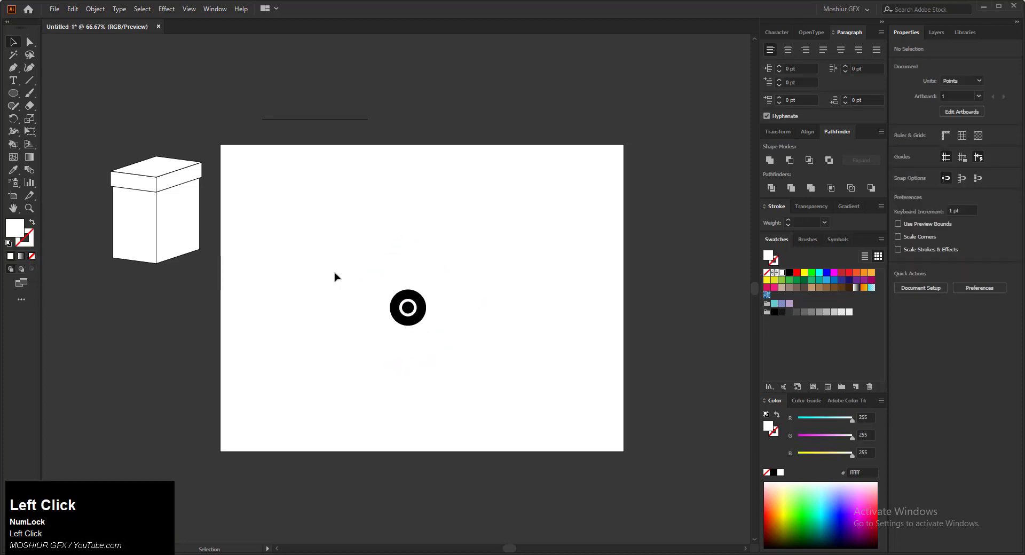
# Step: Select the complete eye, move it off the artboard to just beneath the lidded box, and deselect it
pyautogui.moveTo(308, 257); pyautogui.dragTo(540, 94)
pyautogui.click(656, 143)
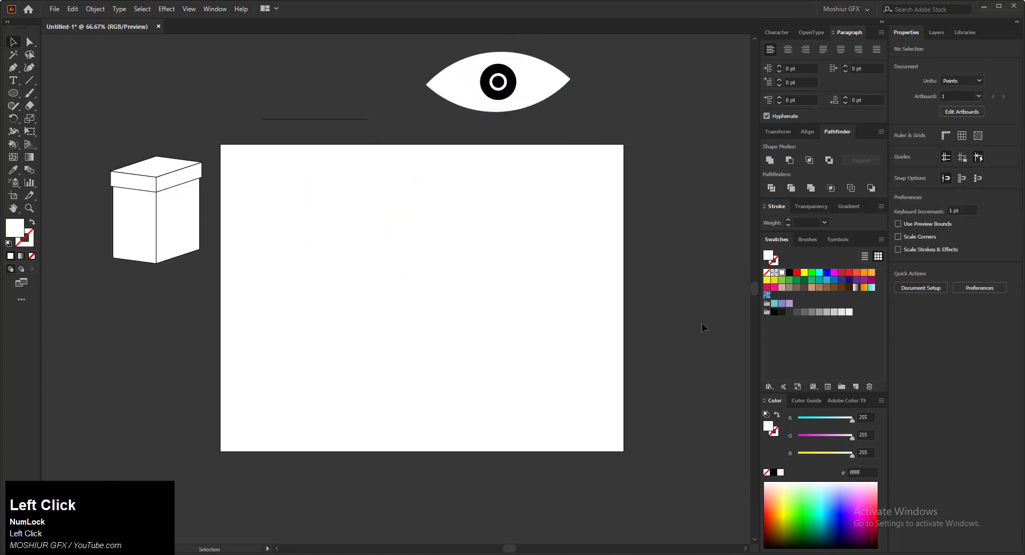
pyautogui.moveTo(411, 55); pyautogui.dragTo(190, 330)
pyautogui.click(469, 417)
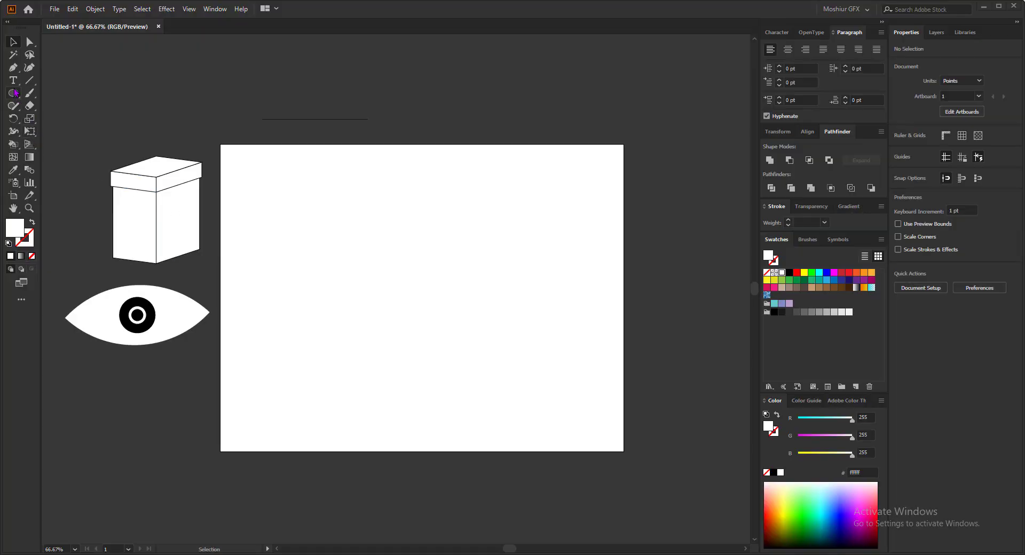
# Step: Draw a circle about 322.6 pt wide from its centre and move it to about X 351.4 pt, Y 288.1 pt
pyautogui.click(13, 93)
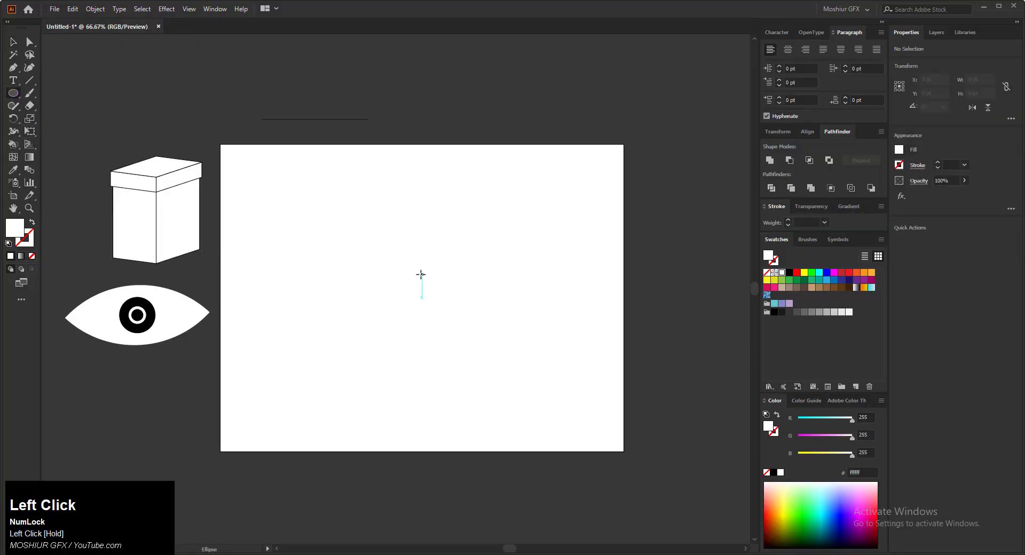
pyautogui.moveTo(398, 245)
pyautogui.mouseDown()
pyautogui.moveTo(434, 311)
pyautogui.moveTo(427, 320)
pyautogui.mouseUp()
pyautogui.click(13, 42)
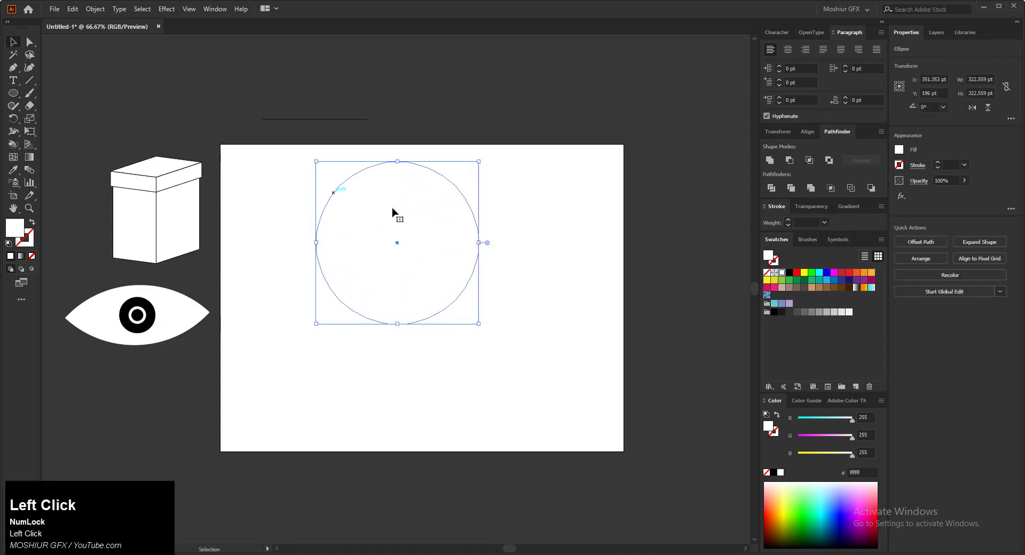
pyautogui.moveTo(399, 242); pyautogui.dragTo(397, 289)
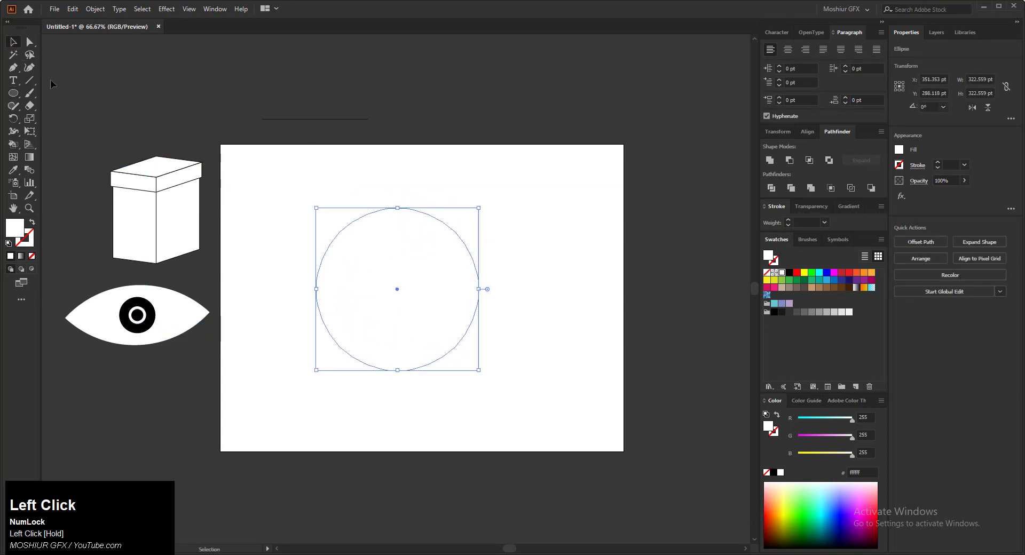
# Step: Select the large circle's top anchor point with Direct Selection and slightly shorten the upper direction handle of its right anchor
pyautogui.click(29, 43)
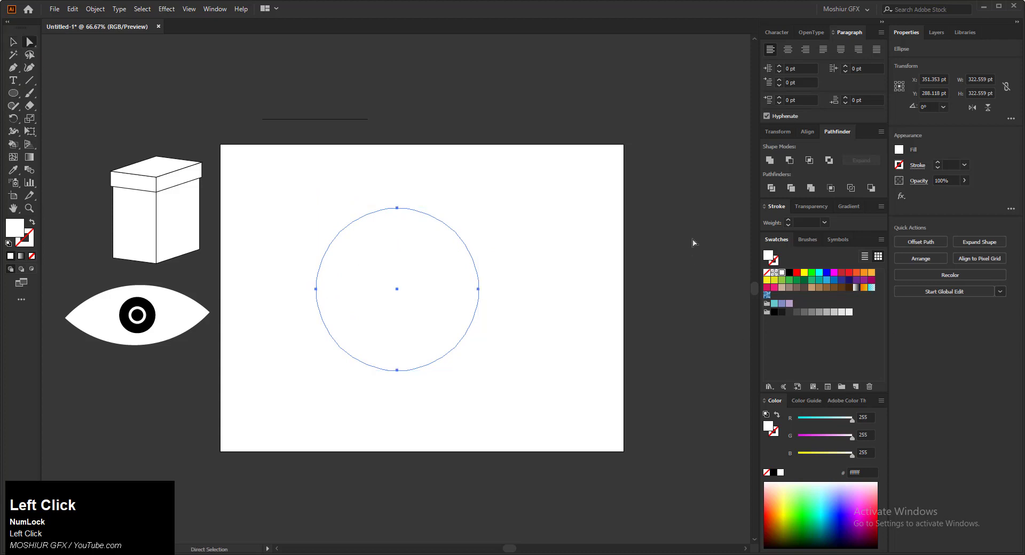
pyautogui.click(399, 209)
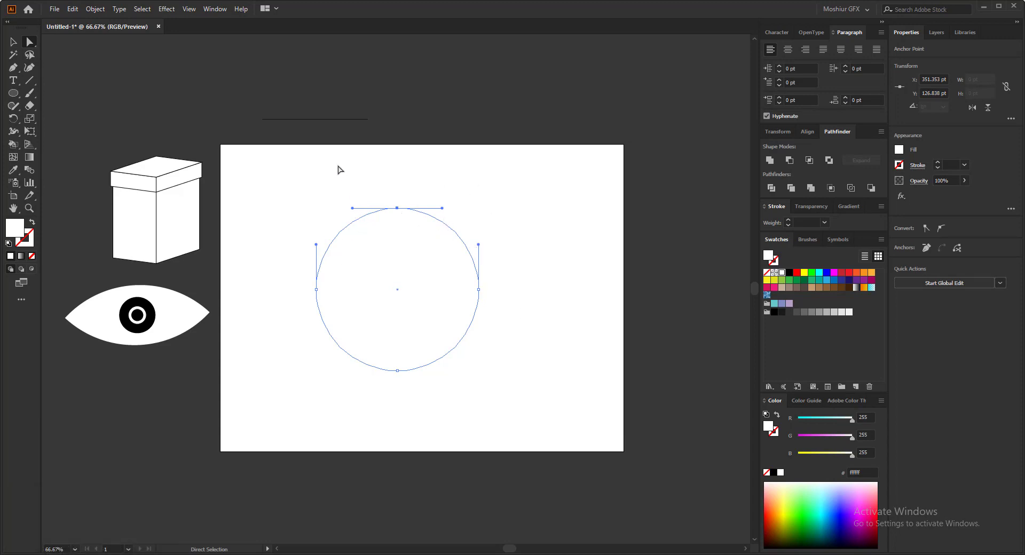
pyautogui.moveTo(352, 208)
pyautogui.mouseDown()
pyautogui.moveTo(353, 228)
pyautogui.moveTo(373, 241)
pyautogui.moveTo(412, 225)
pyautogui.moveTo(436, 183)
pyautogui.moveTo(448, 210)
pyautogui.moveTo(428, 279)
pyautogui.moveTo(274, 235)
pyautogui.moveTo(281, 208)
pyautogui.moveTo(352, 208)
pyautogui.mouseUp()
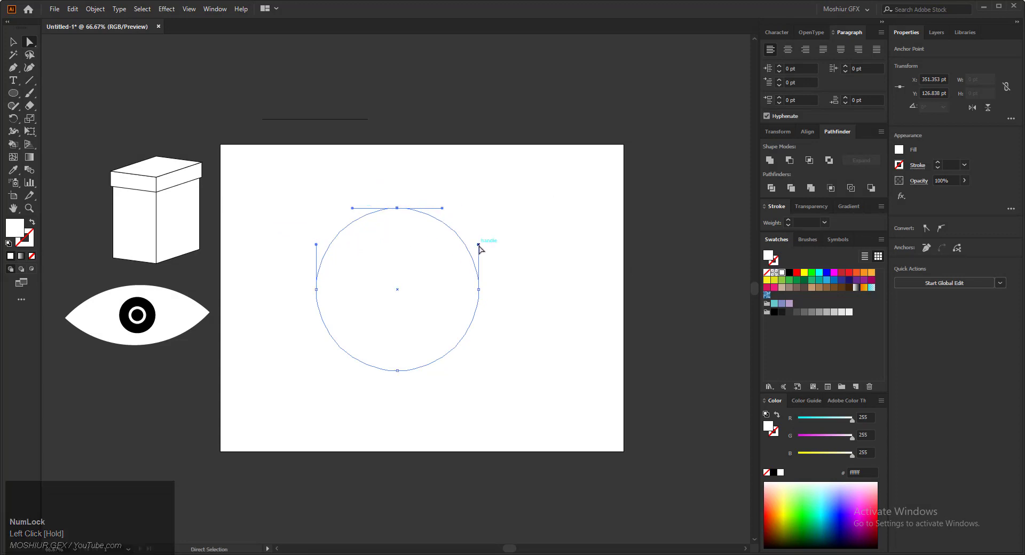
pyautogui.moveTo(478, 244)
pyautogui.mouseDown()
pyautogui.moveTo(505, 247)
pyautogui.moveTo(534, 341)
pyautogui.moveTo(499, 275)
pyautogui.moveTo(433, 212)
pyautogui.moveTo(455, 258)
pyautogui.moveTo(485, 263)
pyautogui.moveTo(478, 251)
pyautogui.mouseUp()
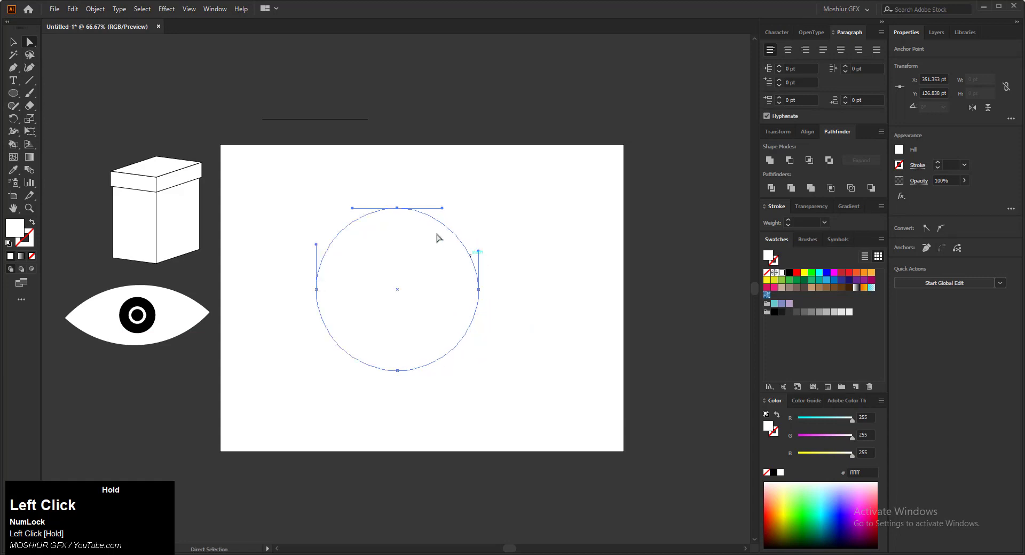
# Step: Pull the left anchor's upper direction handle past the circle's top anchor, and undo that reshaping
pyautogui.moveTo(316, 246); pyautogui.dragTo(416, 188)
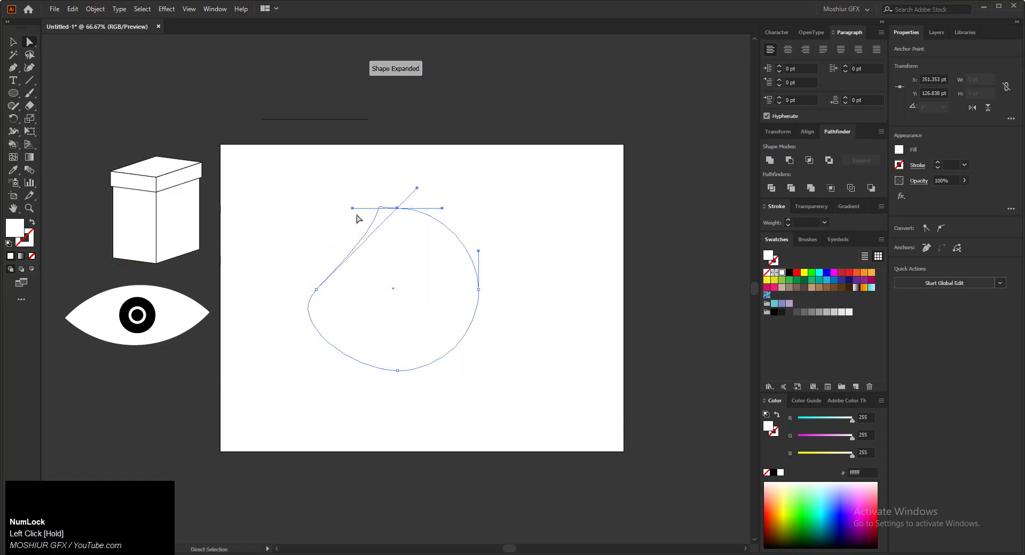
pyautogui.hotkey('ctrl', 'z')
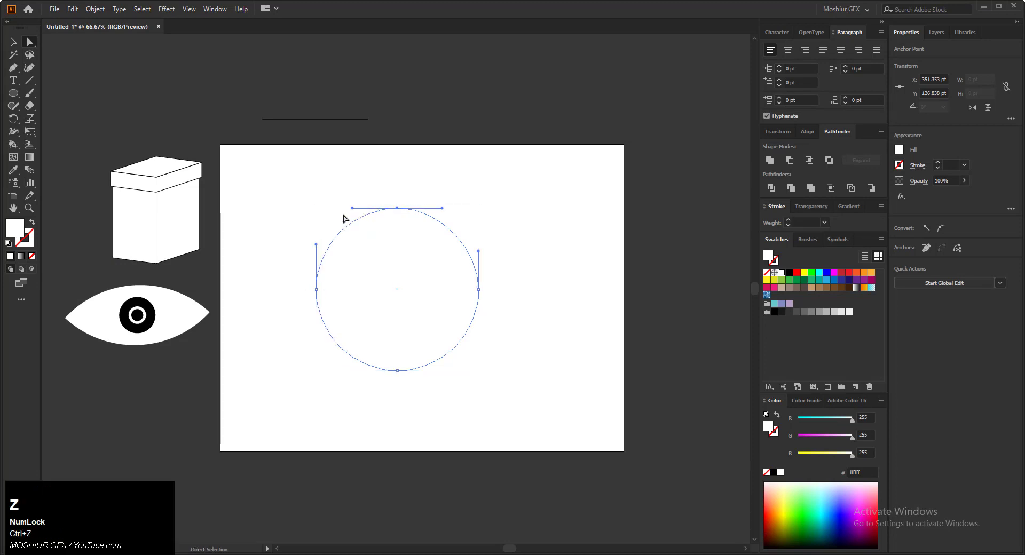
pyautogui.click(510, 554)
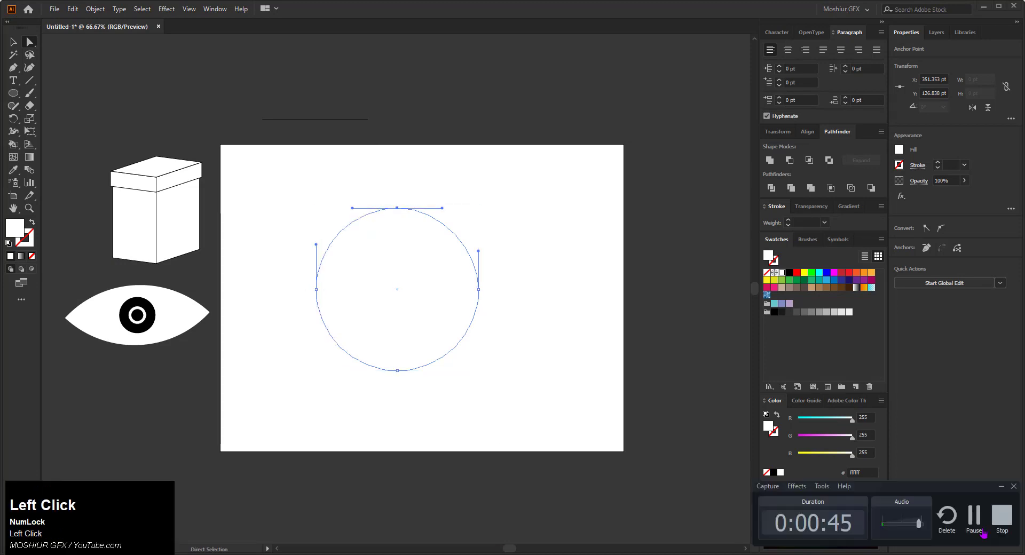
pyautogui.click(978, 524)
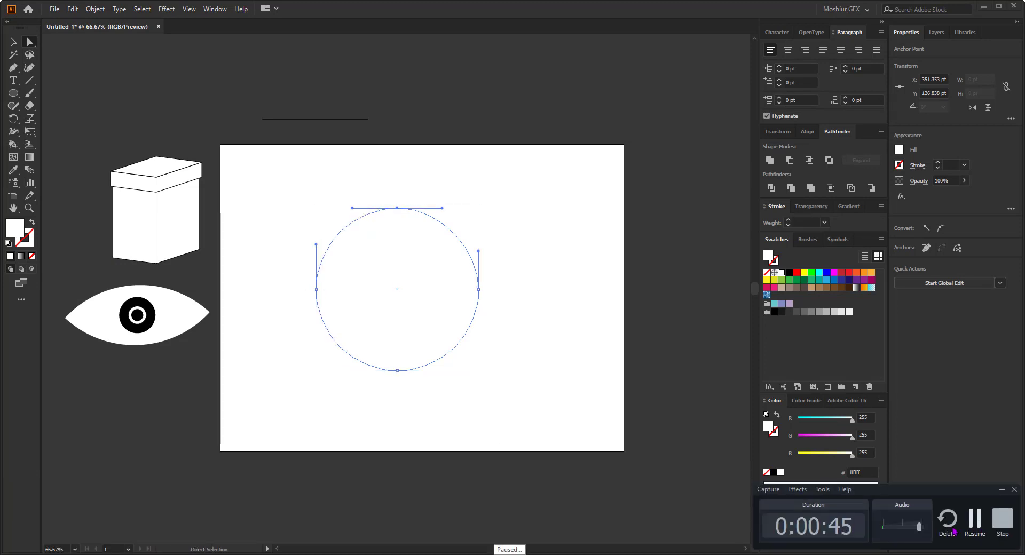
pyautogui.click(510, 554)
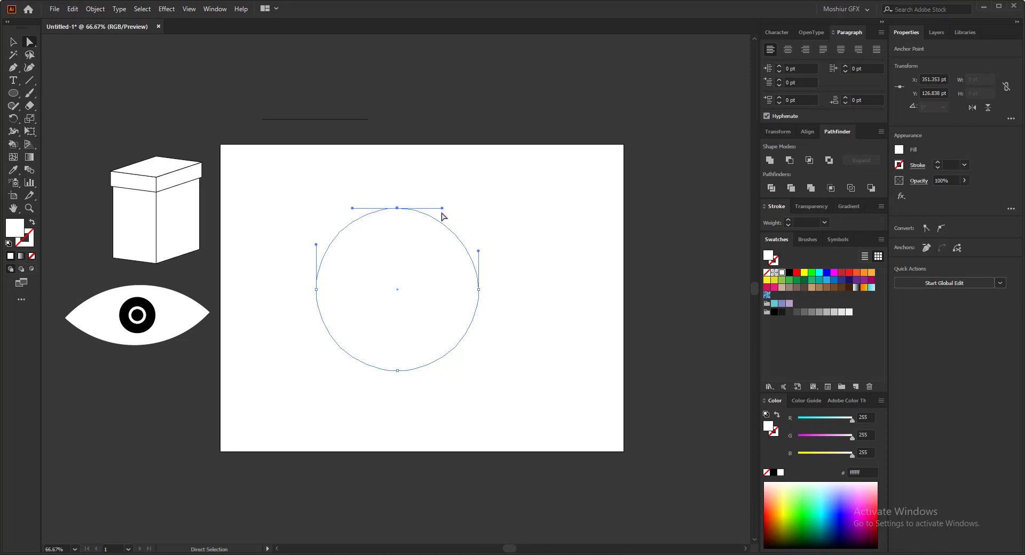
# Step: Reshape the circle into an egg by moving its top anchor to about Y 65.8 pt and its side anchors inward to X 496.4 and 201 pt
pyautogui.moveTo(397, 208); pyautogui.dragTo(395, 177)
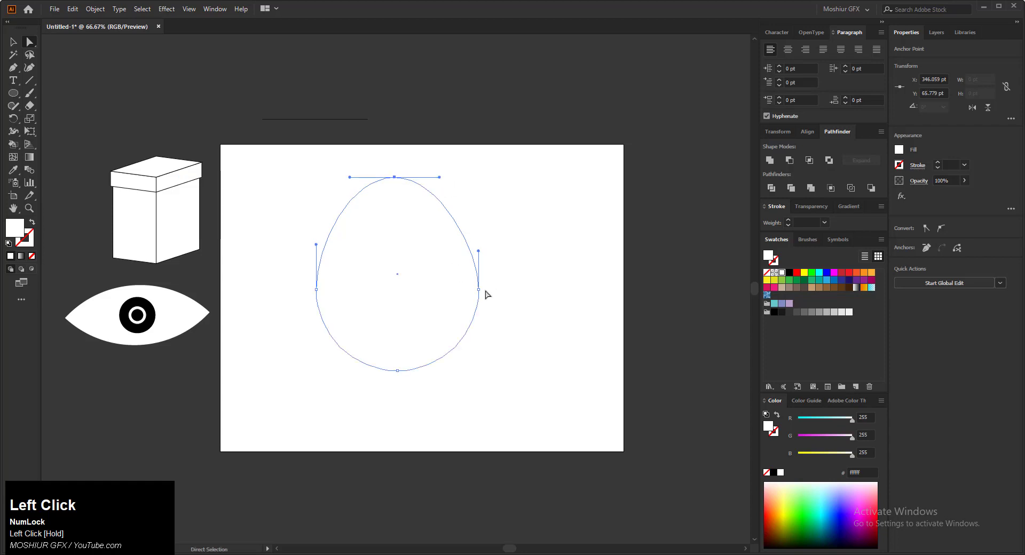
pyautogui.moveTo(479, 291); pyautogui.dragTo(470, 290)
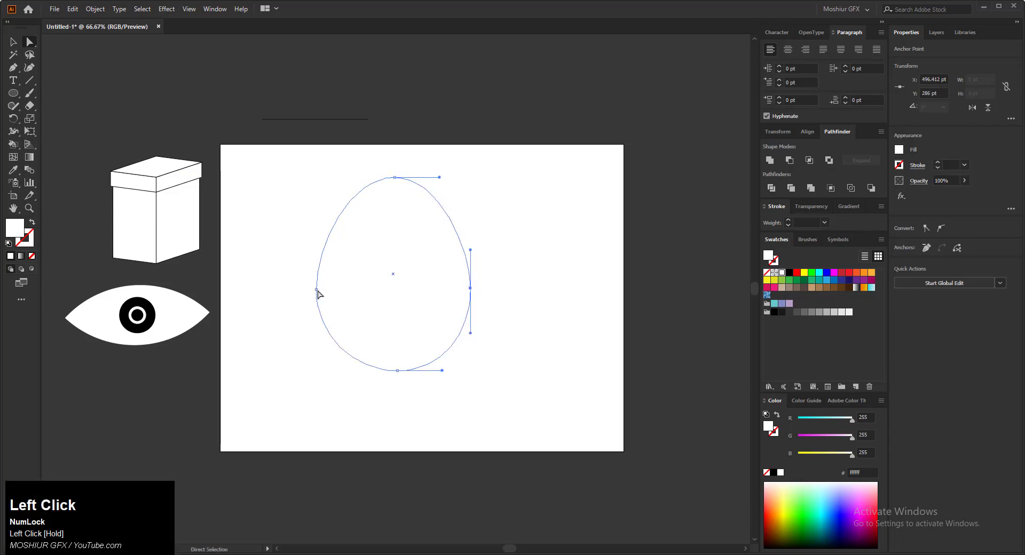
pyautogui.moveTo(317, 290); pyautogui.dragTo(320, 289)
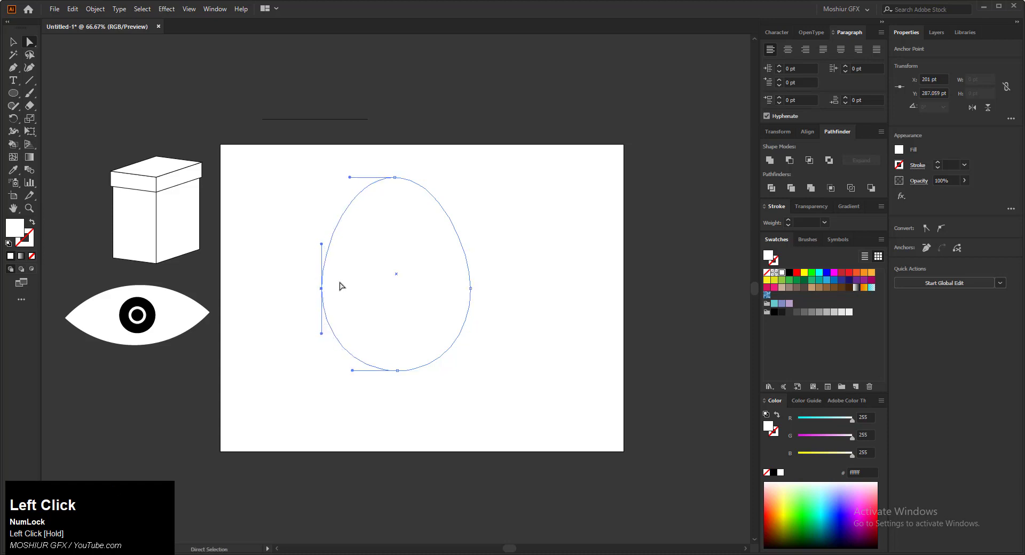
# Step: Select the whole egg, apply the default white fill and 1 pt black stroke, and deselect it
pyautogui.click(10, 45)
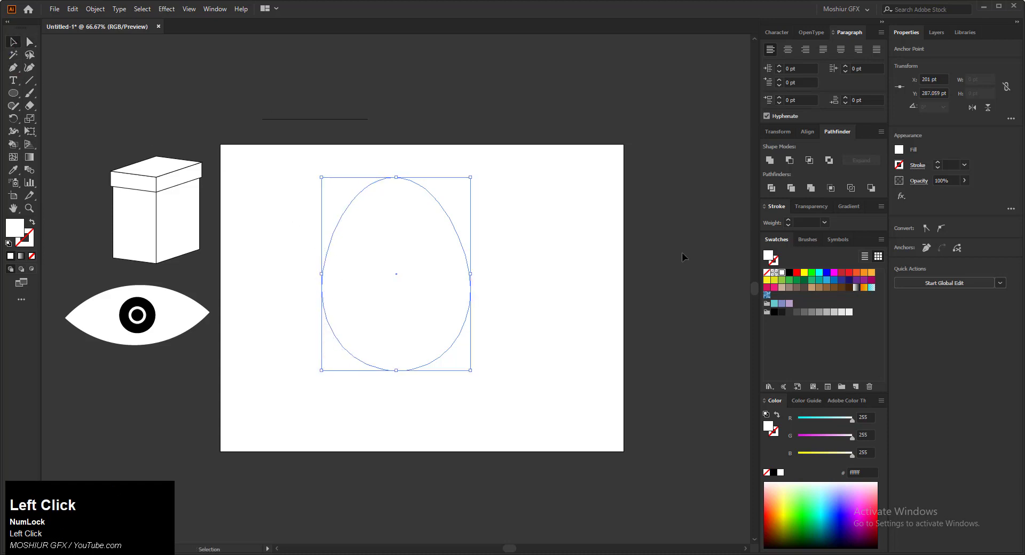
pyautogui.click(507, 248)
pyautogui.click(403, 342)
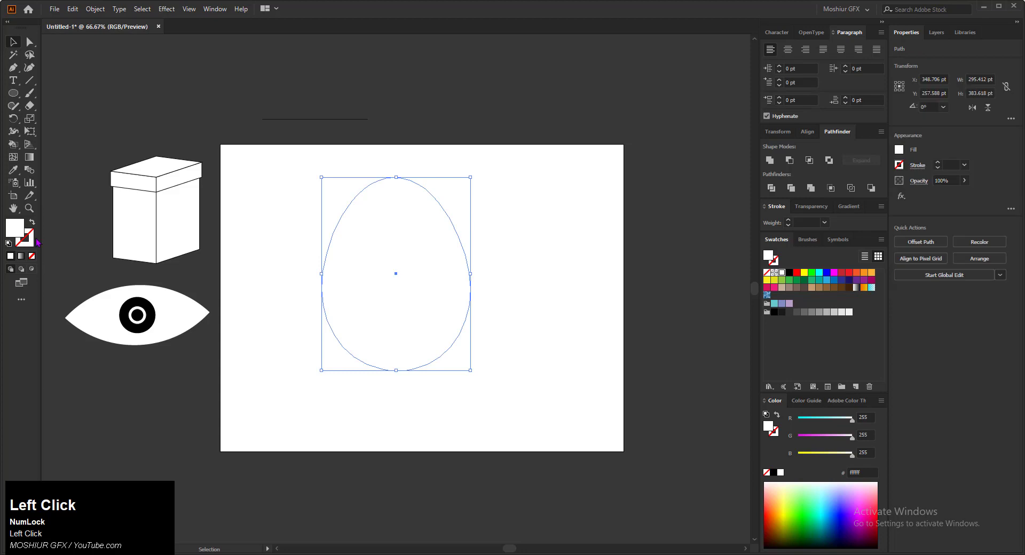
pyautogui.click(8, 244)
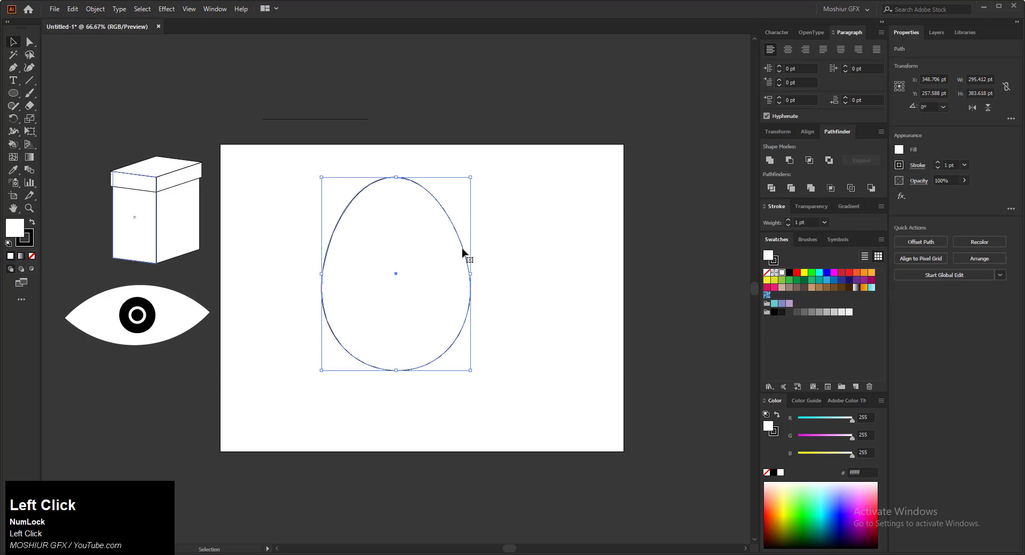
pyautogui.click(546, 199)
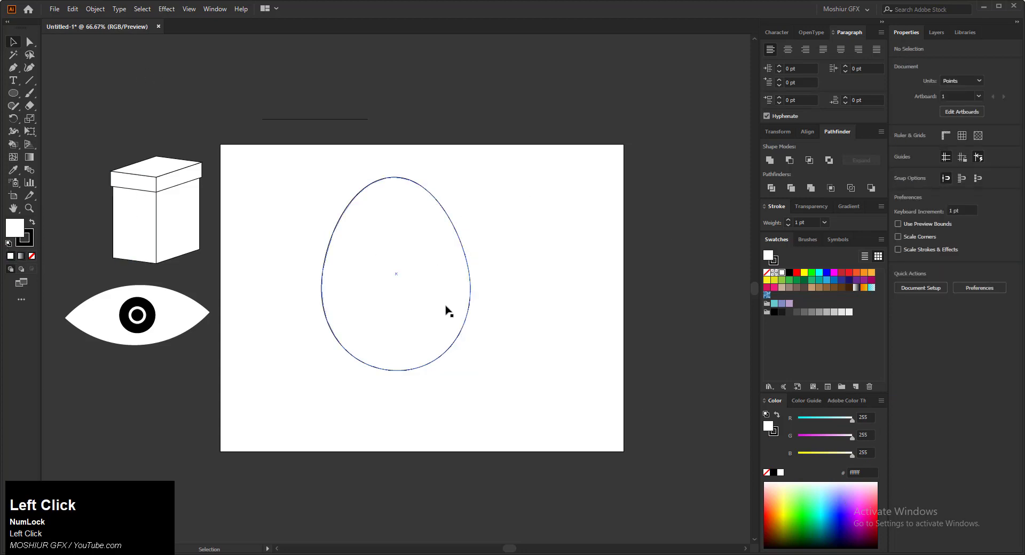
# Step: Scale the egg down proportionally from its centre to about half its size and place it in the artboard's upper-left area
pyautogui.moveTo(446, 309)
pyautogui.mouseDown()
pyautogui.moveTo(252, 341)
pyautogui.moveTo(437, 313)
pyautogui.mouseUp()
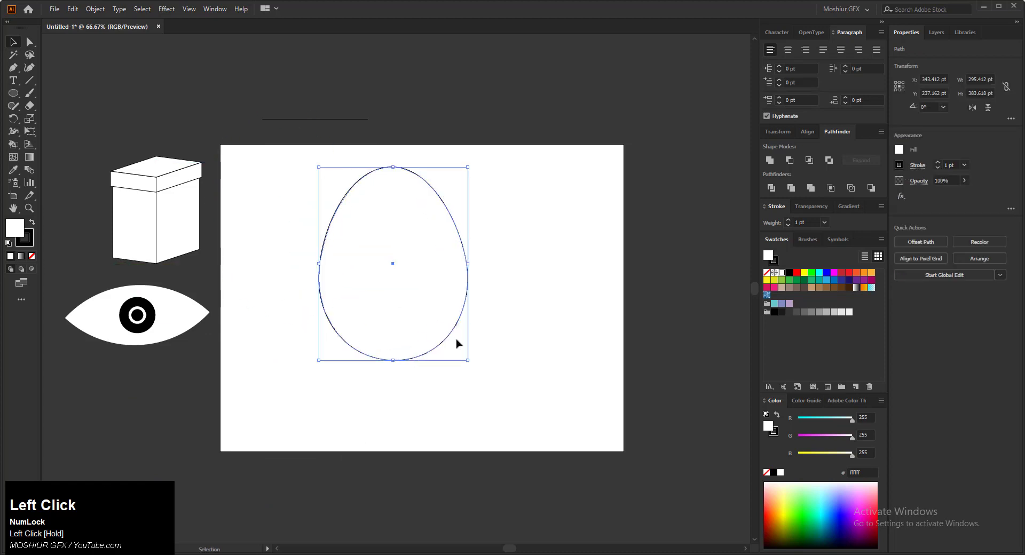
pyautogui.moveTo(465, 362); pyautogui.dragTo(425, 327)
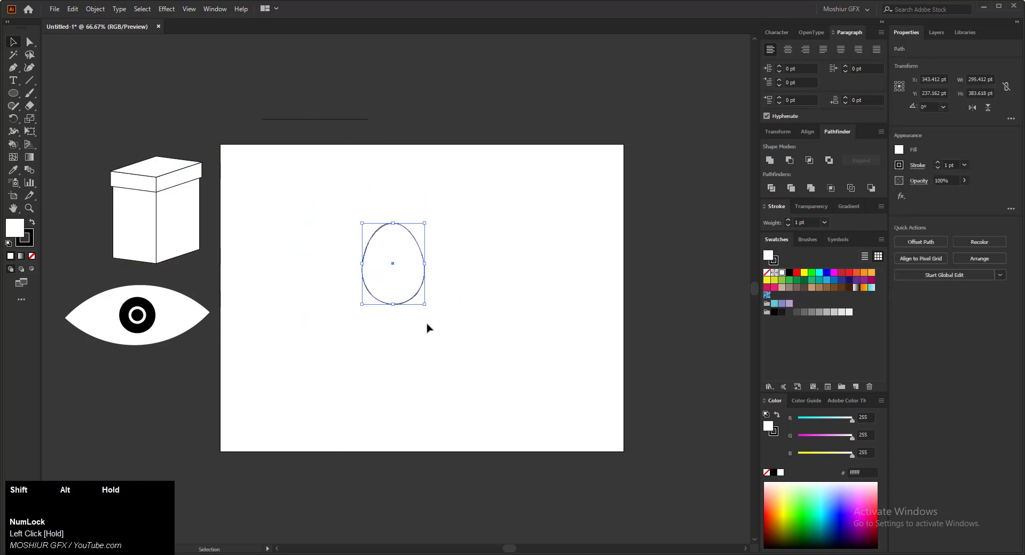
pyautogui.moveTo(421, 290); pyautogui.dragTo(365, 295)
# Step: Arrange the lidded box beside the egg and the eye beneath them on the artboard, and minimize the application window
pyautogui.moveTo(81, 134); pyautogui.dragTo(499, 244)
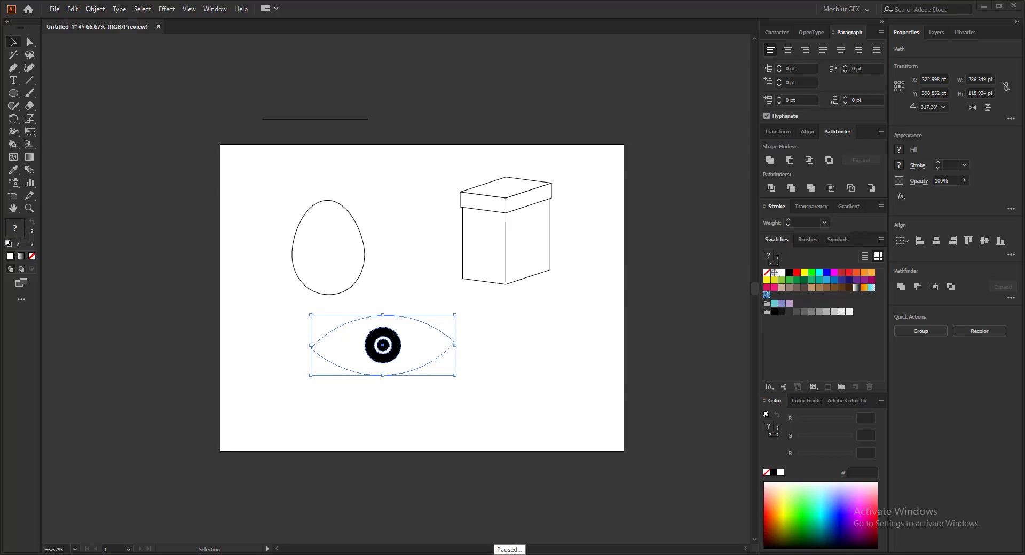
pyautogui.click(987, 9)
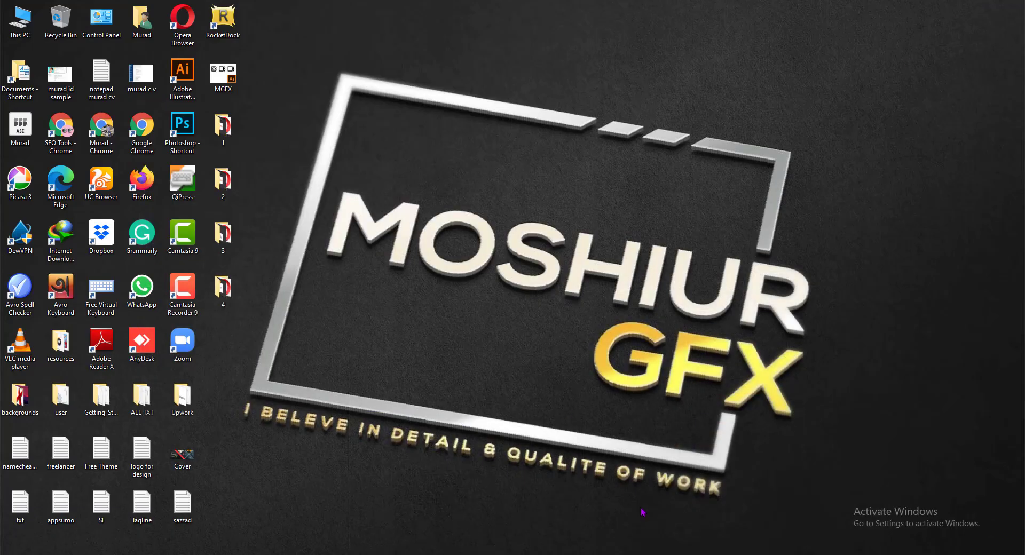